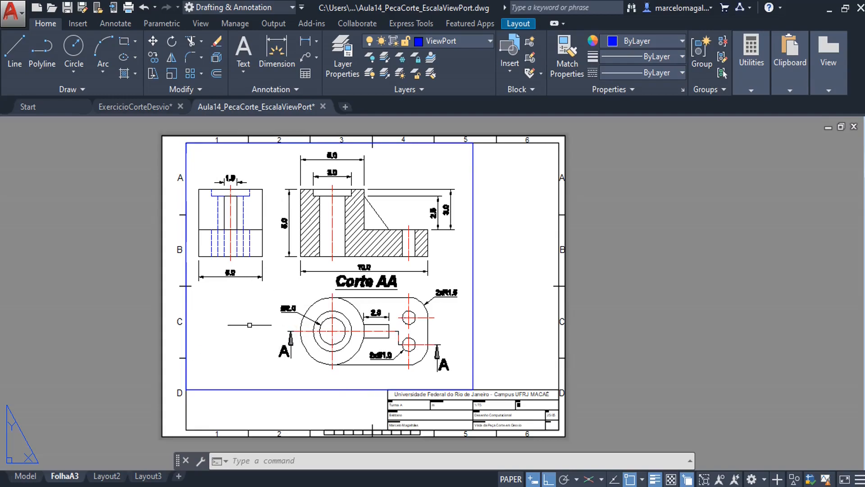
double_click(242, 337)
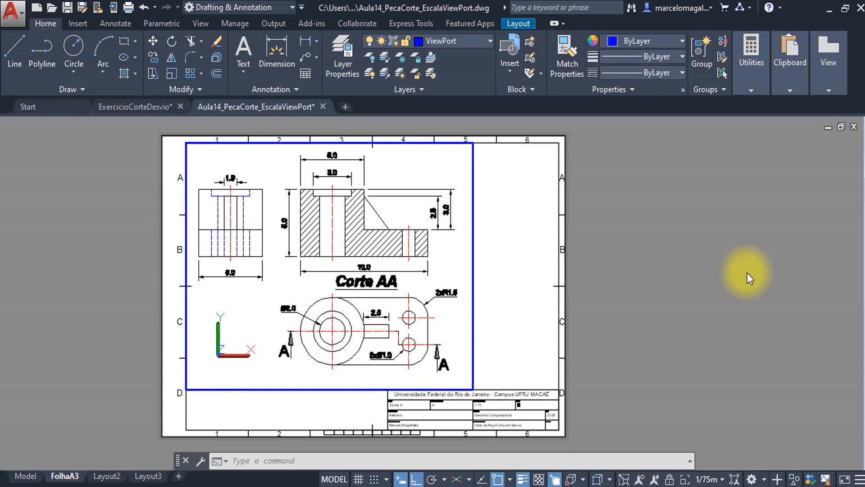
double_click(734, 284)
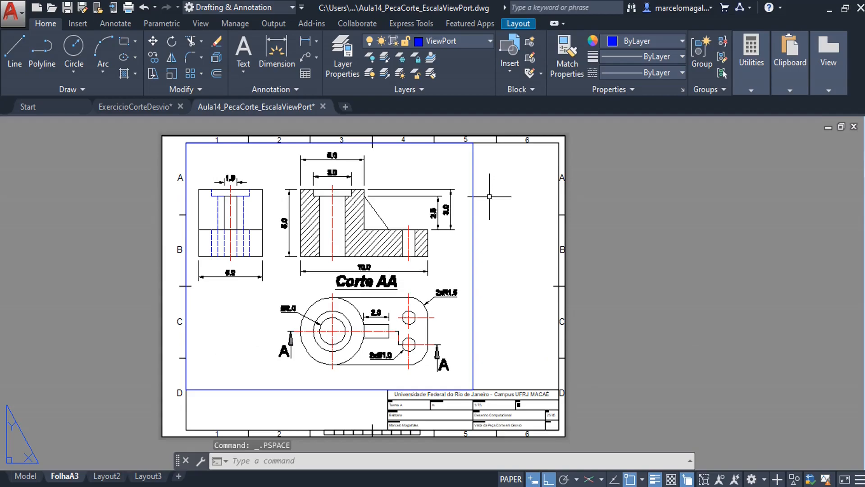
mouse_move(490, 212)
middle_mouse_down()
mouse_move(579, 214)
mouse_move(456, 216)
mouse_move(481, 215)
middle_mouse_up()
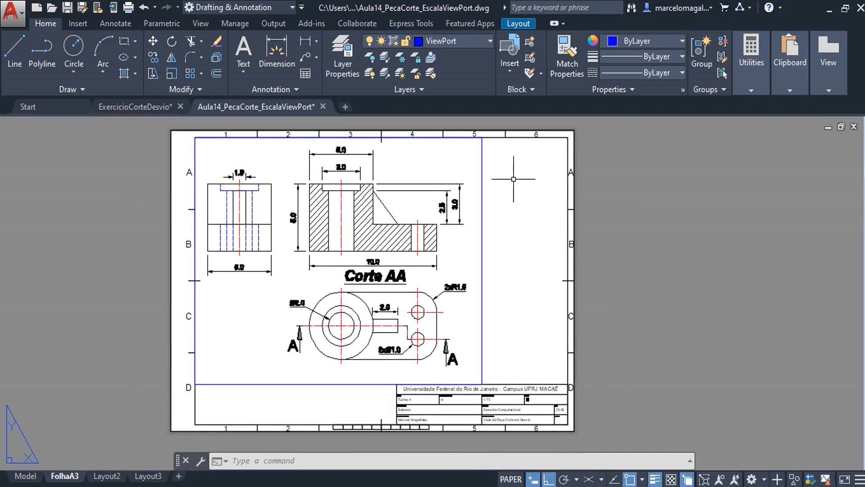
scroll(514, 179, "up", 4)
scroll(514, 178, "down", 4)
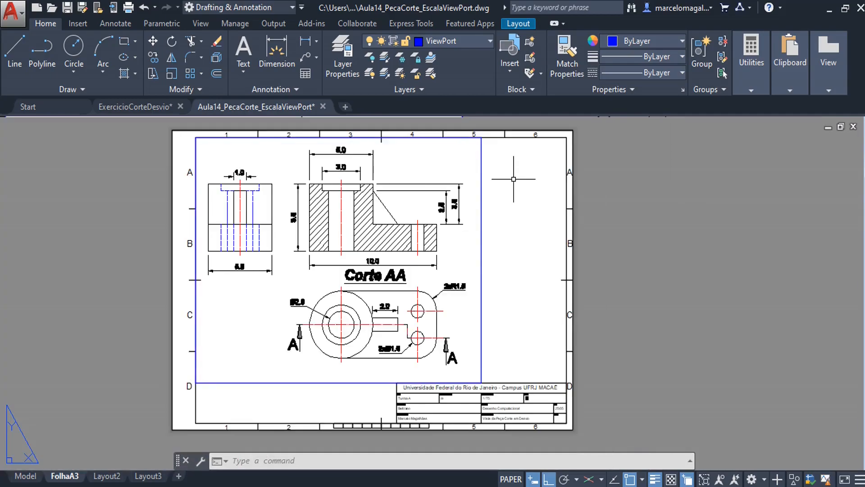
middle_click_drag(514, 179, 514, 182)
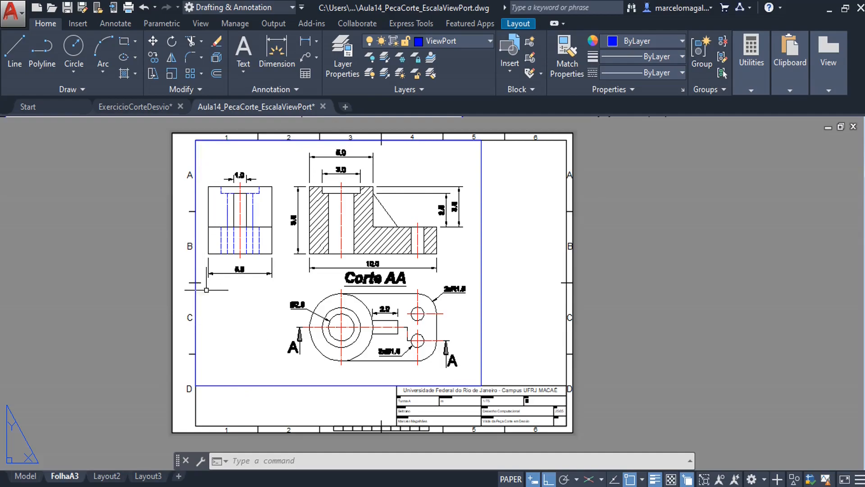
middle_click_drag(532, 309, 503, 316)
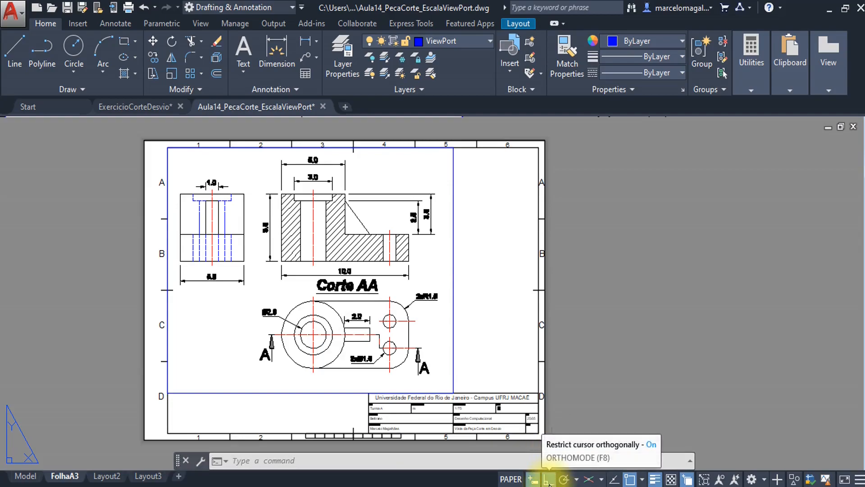
Narrow the viewport by stretching its right edge inward and its left edge inward by about 7.9 units, closer to the views
left_click(268, 393)
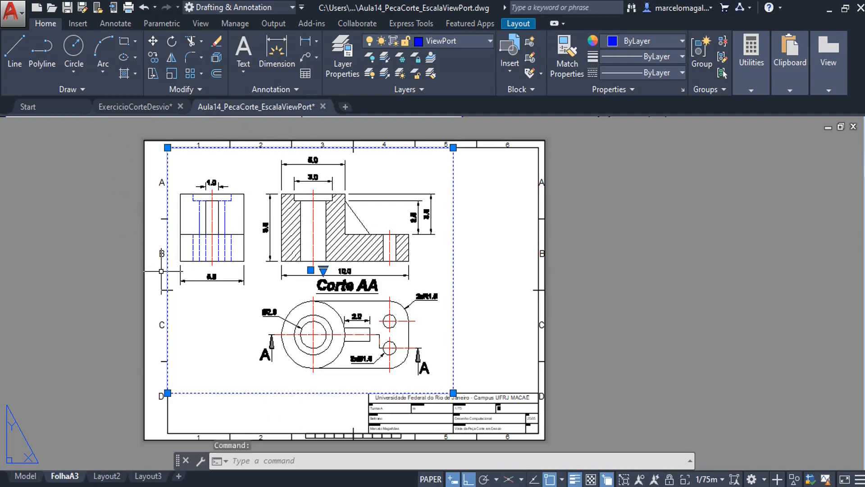
left_click(454, 147)
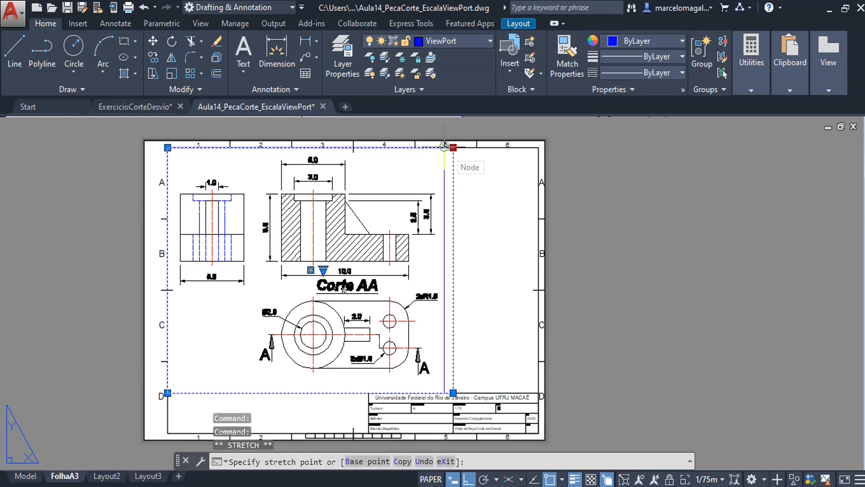
left_click(444, 146)
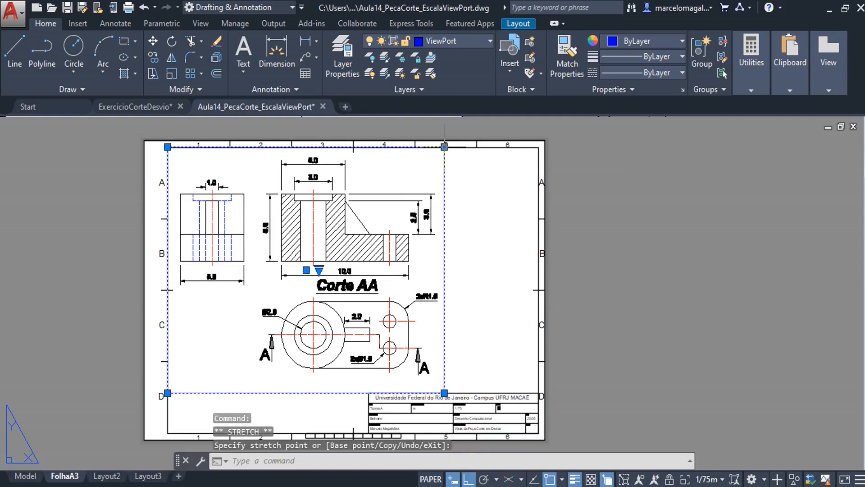
left_click(167, 147)
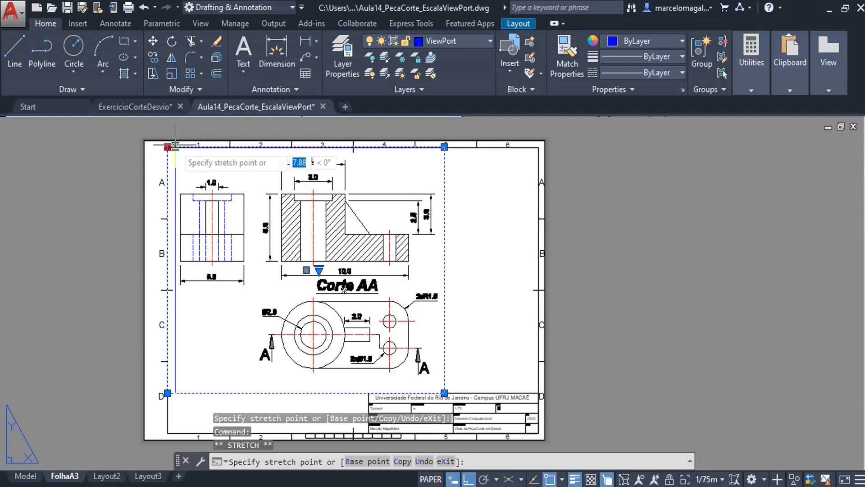
left_click(175, 146)
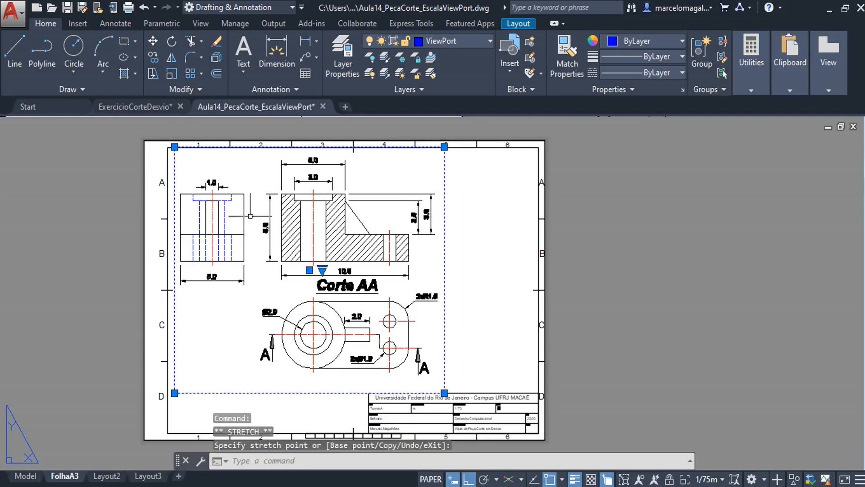
key("Escape")
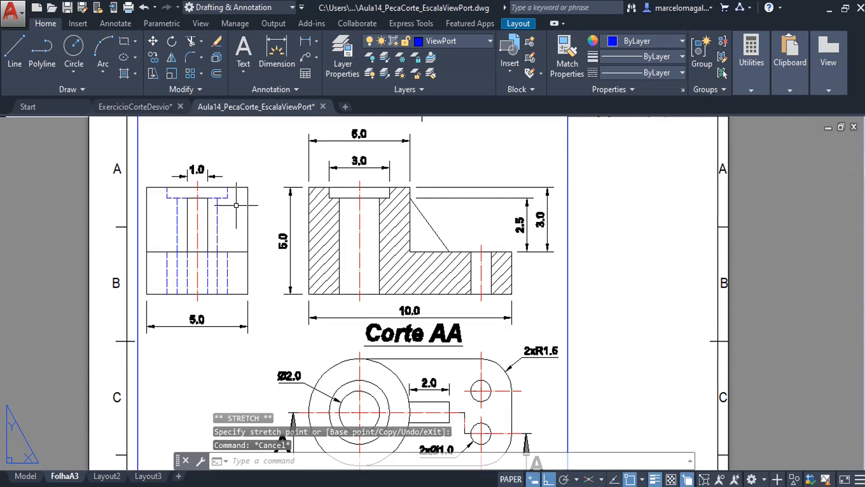
scroll(237, 209, "up", 2)
middle_click_drag(246, 222, 268, 239)
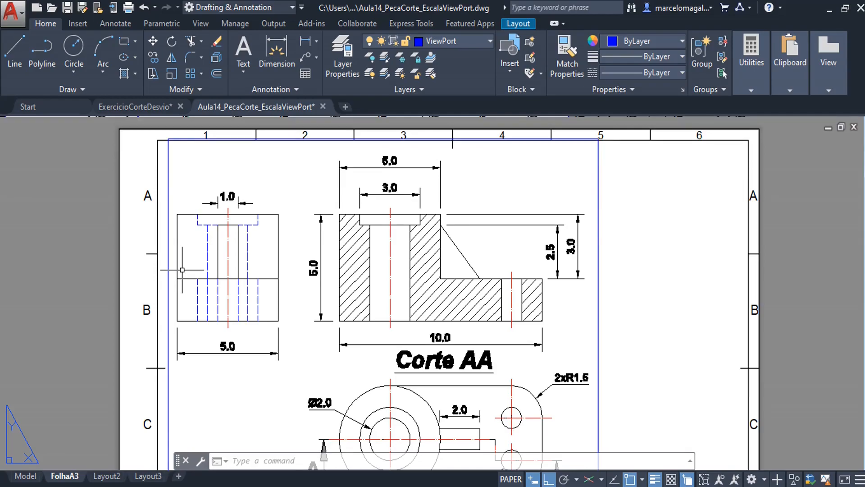
scroll(265, 319, "down", 5)
middle_click_drag(265, 321, 204, 252)
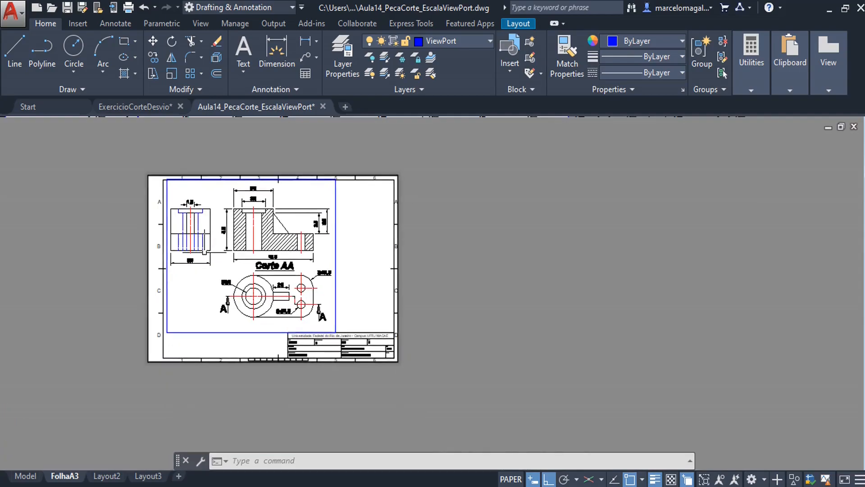
scroll(242, 296, "up", 2)
middle_click_drag(242, 296, 245, 339)
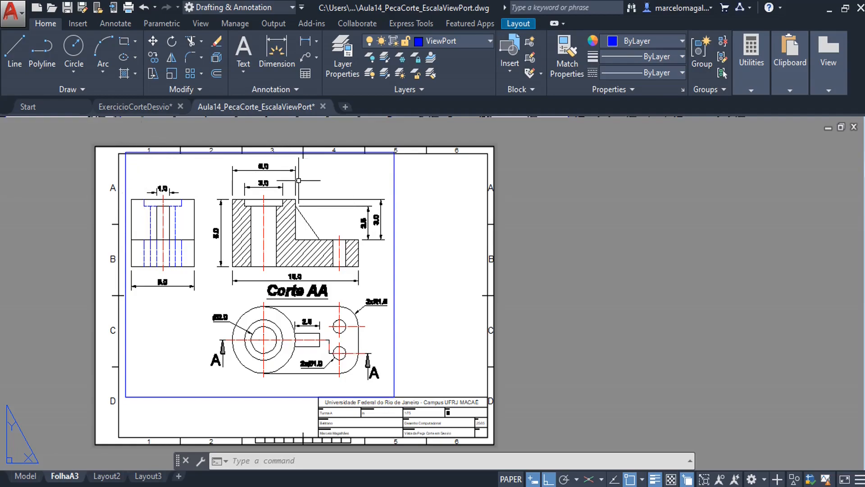
Stretch the viewport's top edge down onto the upper border line of the sheet frame
middle_click_drag(306, 187, 406, 223)
scroll(316, 206, "up", 4)
scroll(367, 223, "down", 4)
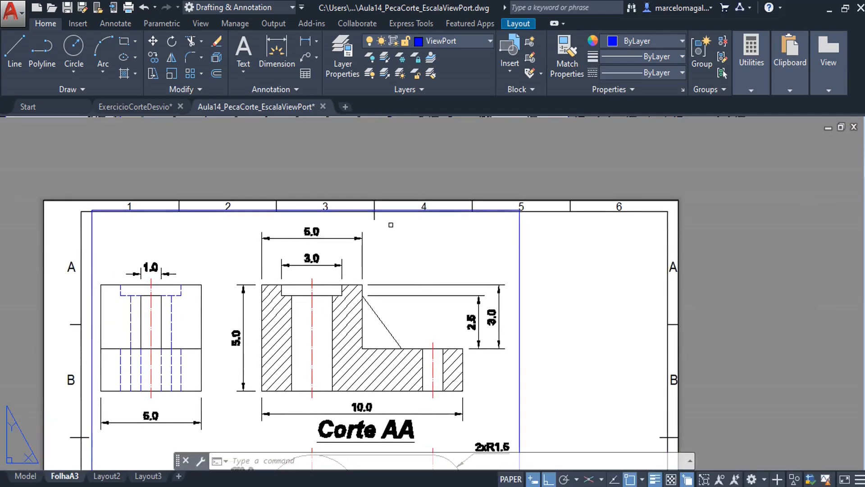
scroll(341, 204, "up", 4)
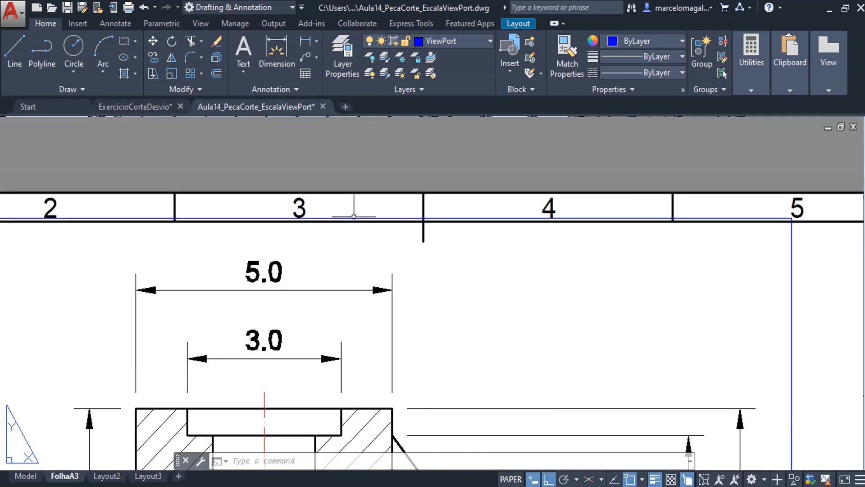
middle_click_drag(361, 232, 234, 231)
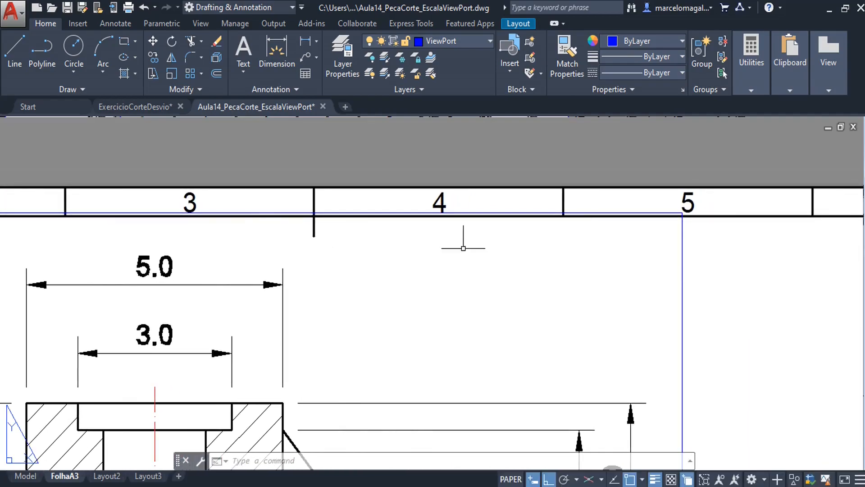
left_click(493, 212)
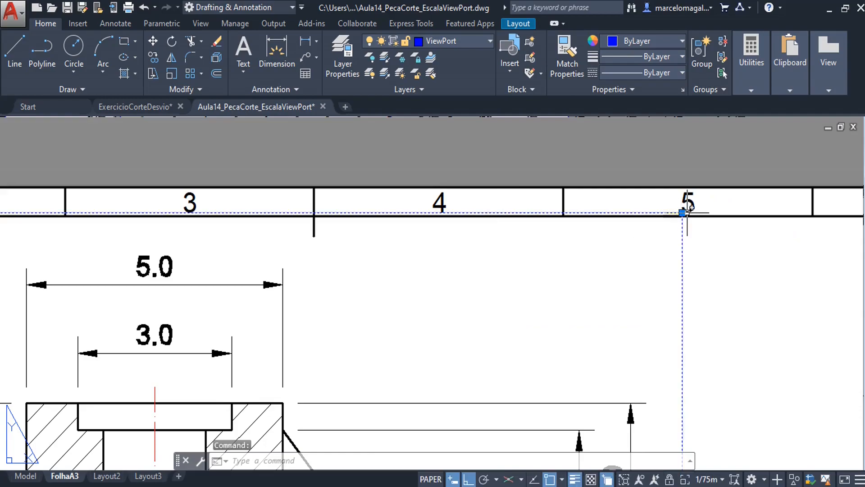
scroll(683, 214, "up", 6)
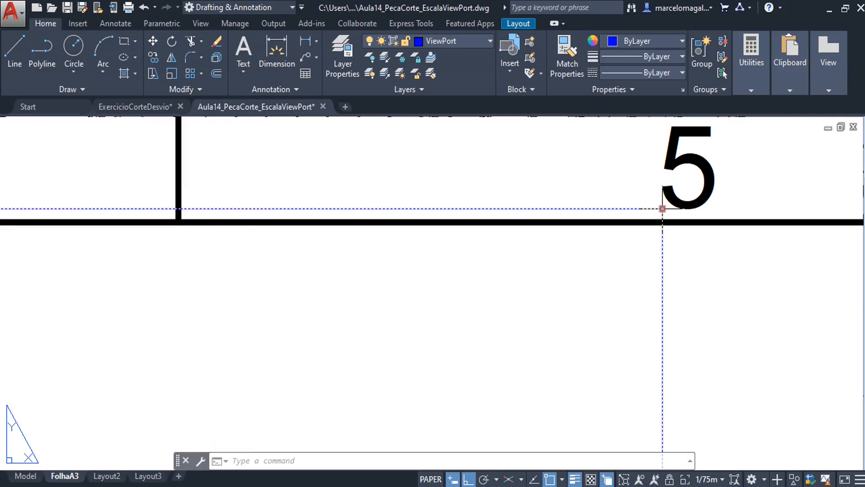
left_click(663, 208)
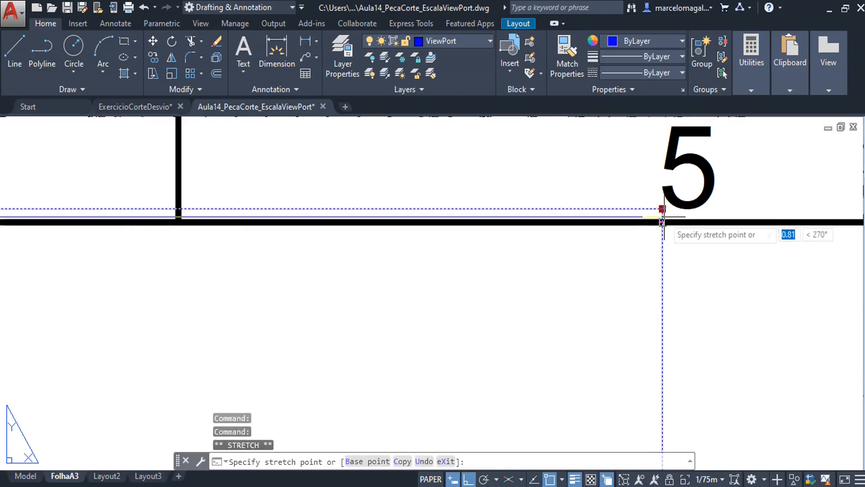
left_click(662, 221)
key("Escape")
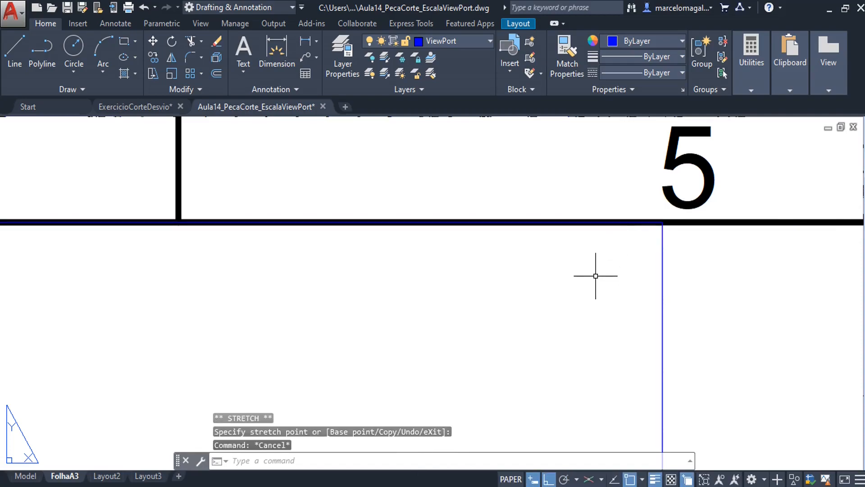
scroll(595, 275, "down", 4)
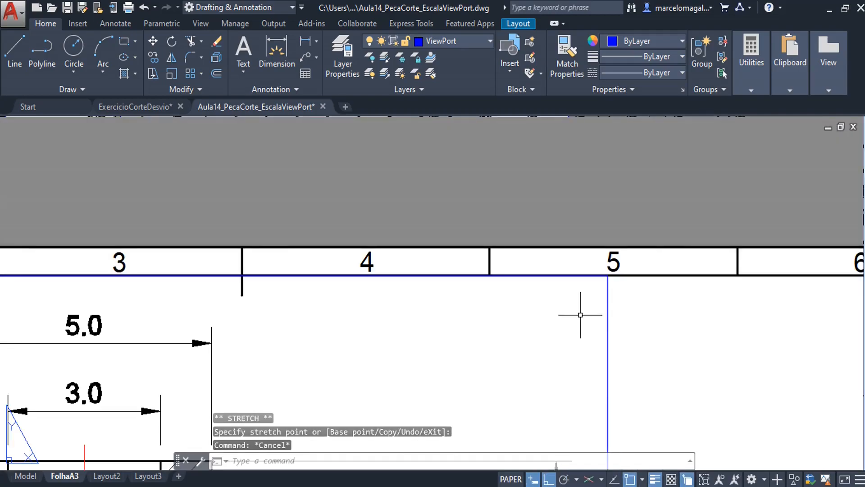
scroll(581, 311, "down", 4)
middle_click_drag(624, 246, 611, 137)
scroll(589, 215, "down", 2)
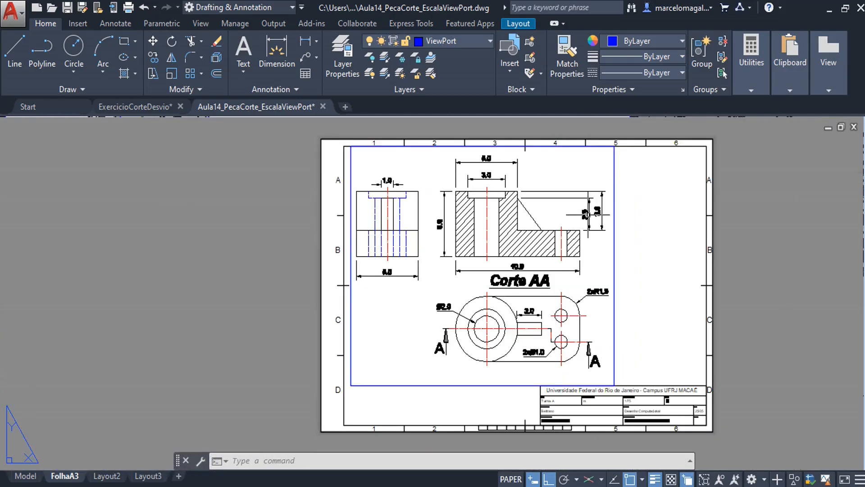
middle_click_drag(584, 232, 507, 225)
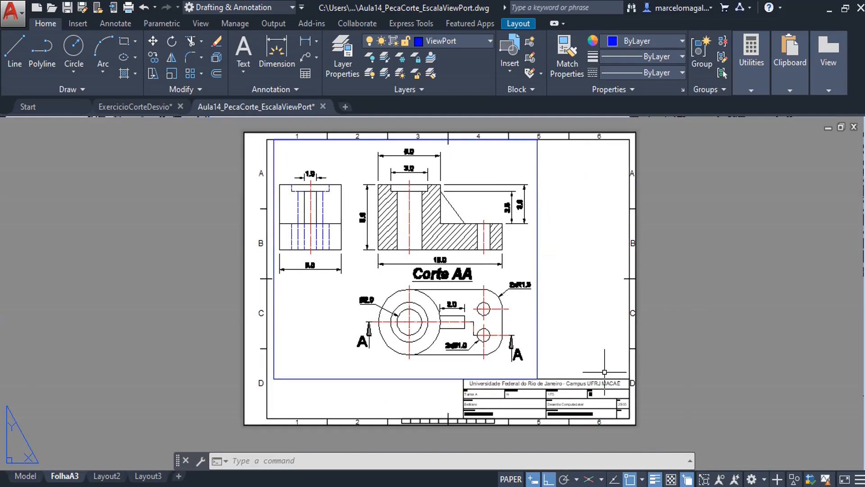
middle_click_drag(393, 264, 362, 274)
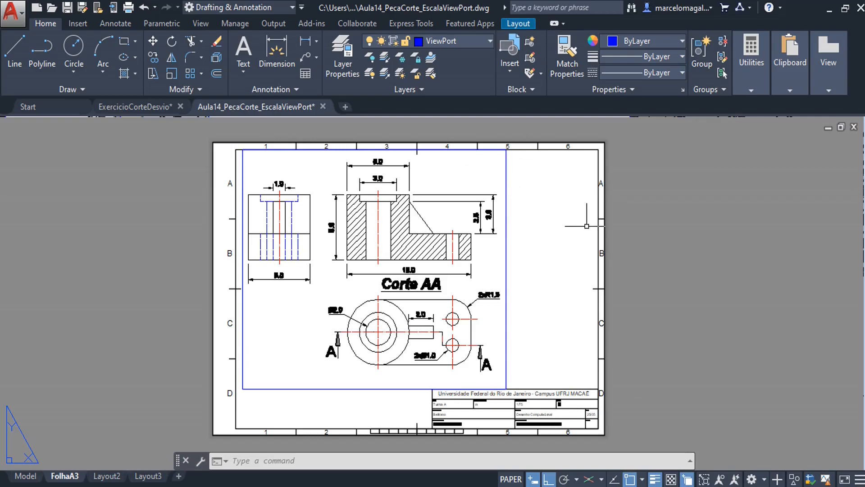
middle_click_drag(472, 378, 391, 398)
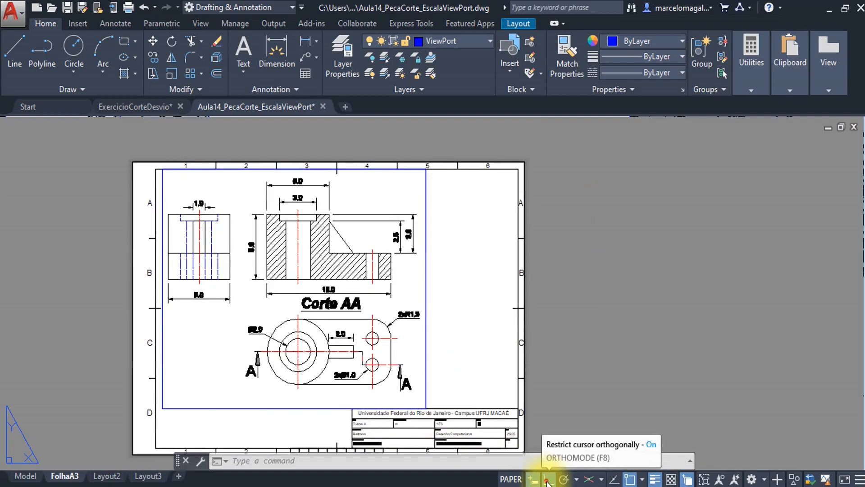
Turn ortho mode off and draw a diagonal line from the viewport's upper-left corner to its lower-right corner
left_click(548, 479)
middle_click_drag(215, 302, 213, 288)
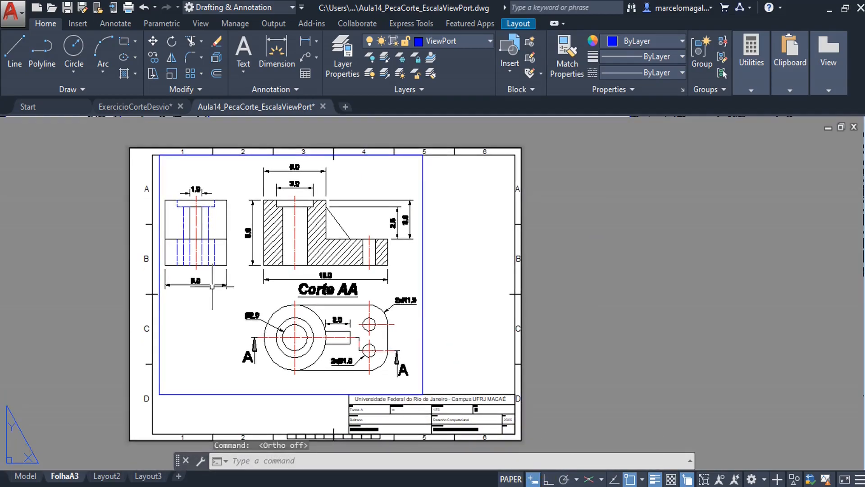
left_click(208, 316)
type("L")
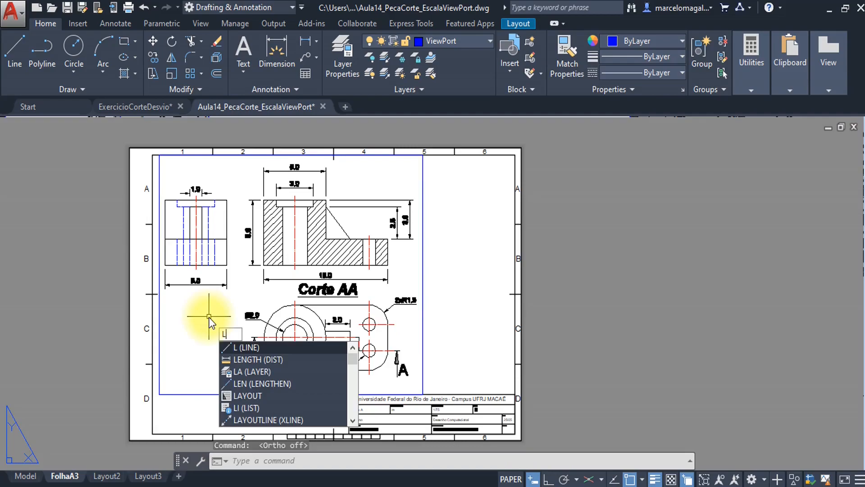
key("Return")
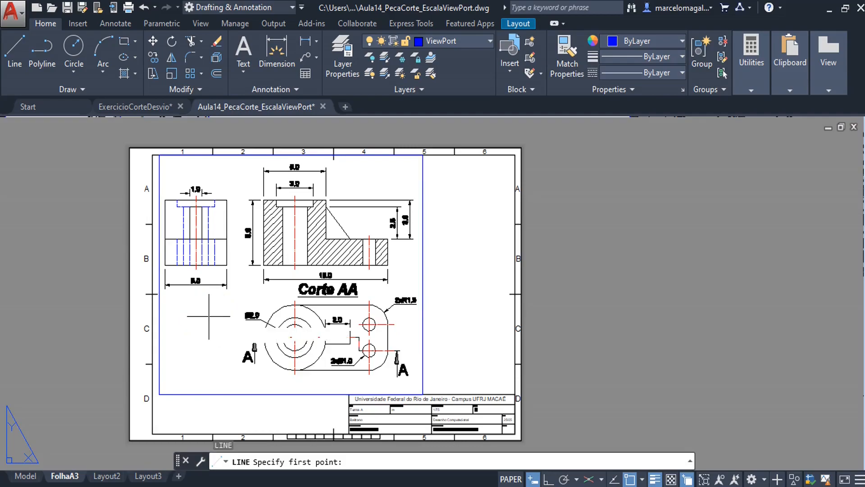
left_click(159, 154)
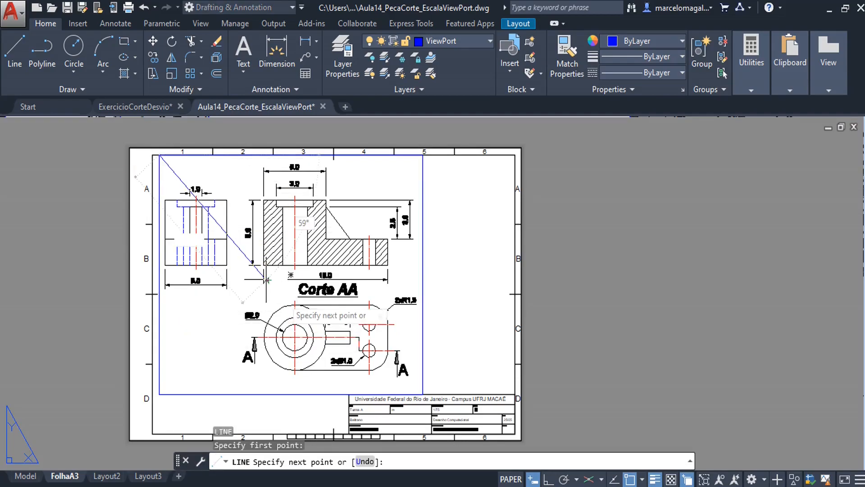
left_click(422, 393)
key("Escape")
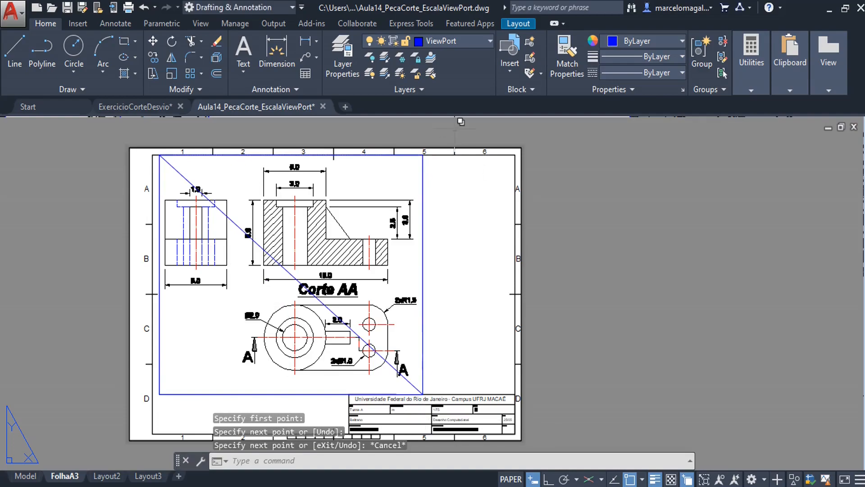
Make layer 0 the current layer
left_click(489, 40)
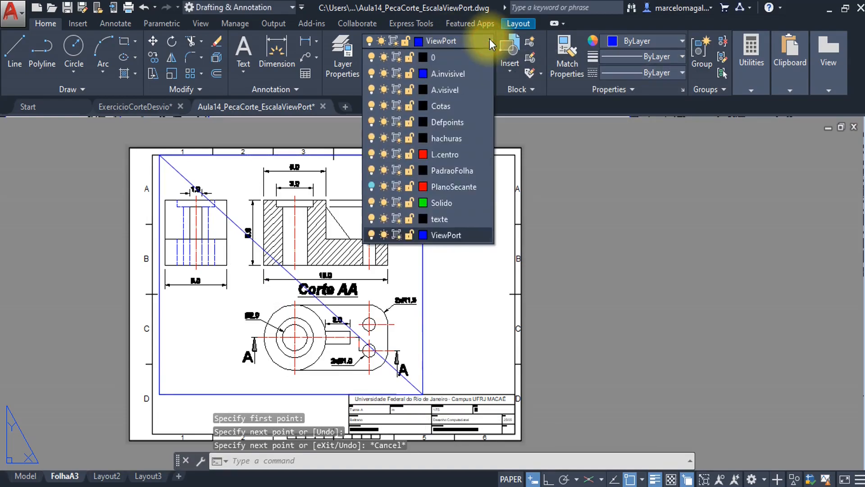
left_click(444, 56)
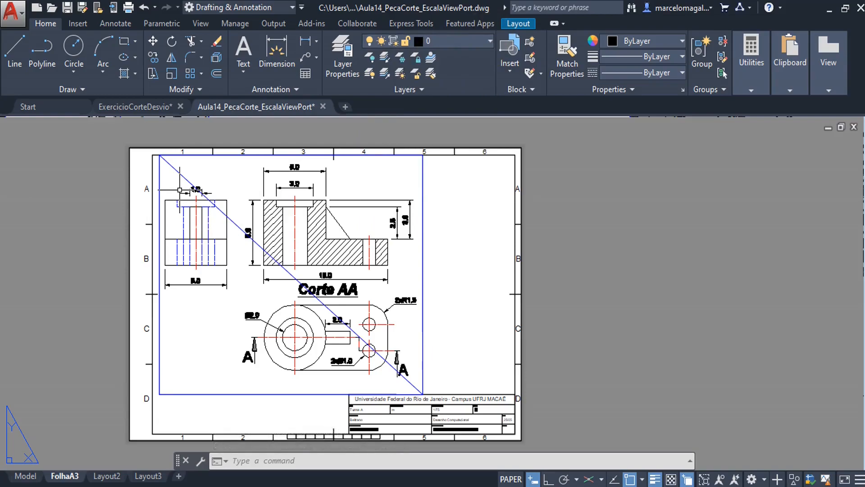
middle_click_drag(180, 191, 170, 189)
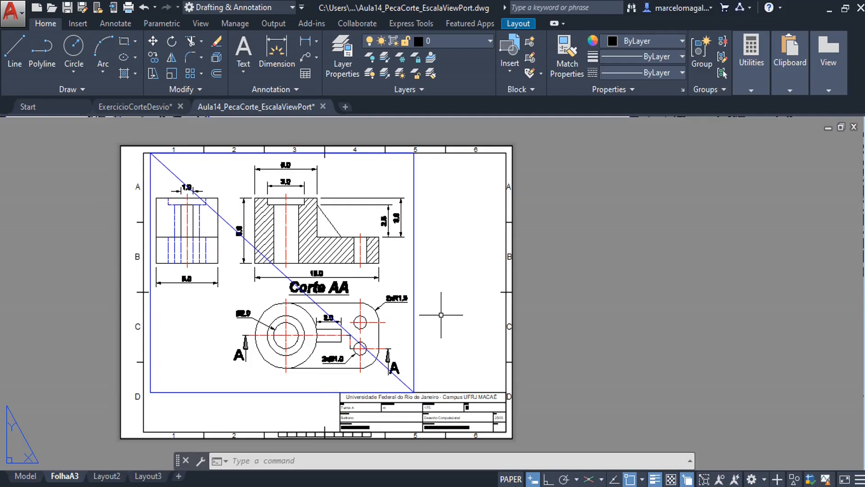
Draw a line from the sheet frame's upper-left inner corner to the title block's upper-right corner
type("l")
key("Return")
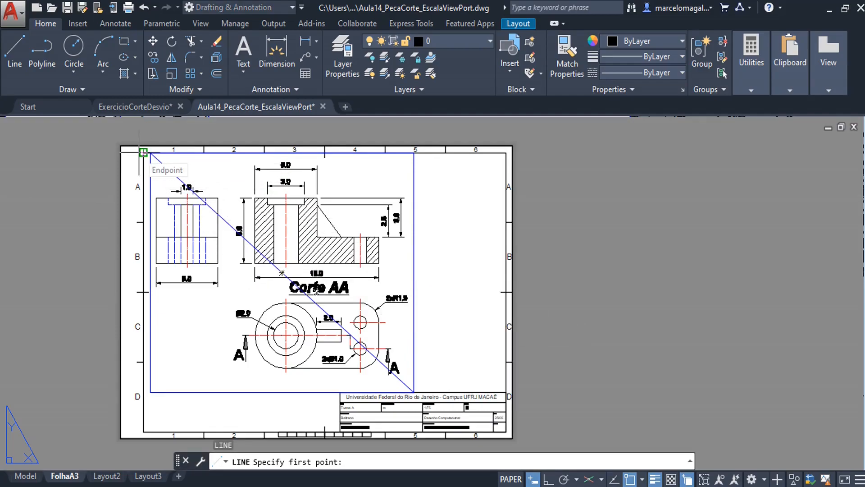
scroll(143, 152, "up", 6)
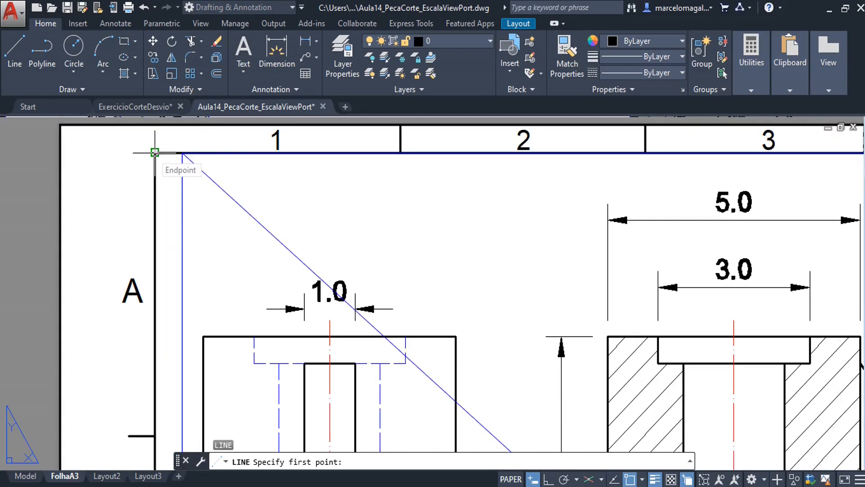
left_click(154, 153)
scroll(306, 301, "down", 2)
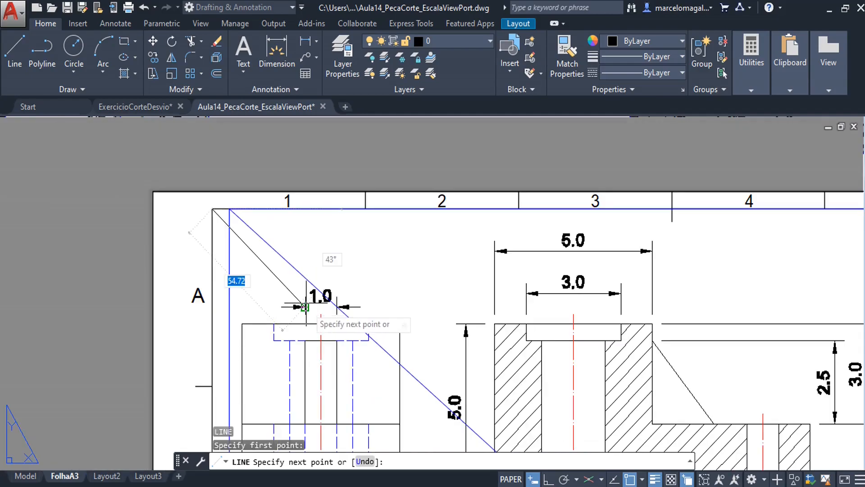
scroll(405, 324, "down", 2)
mouse_move(401, 328)
middle_mouse_down()
mouse_move(190, 250)
mouse_move(123, 140)
middle_mouse_up()
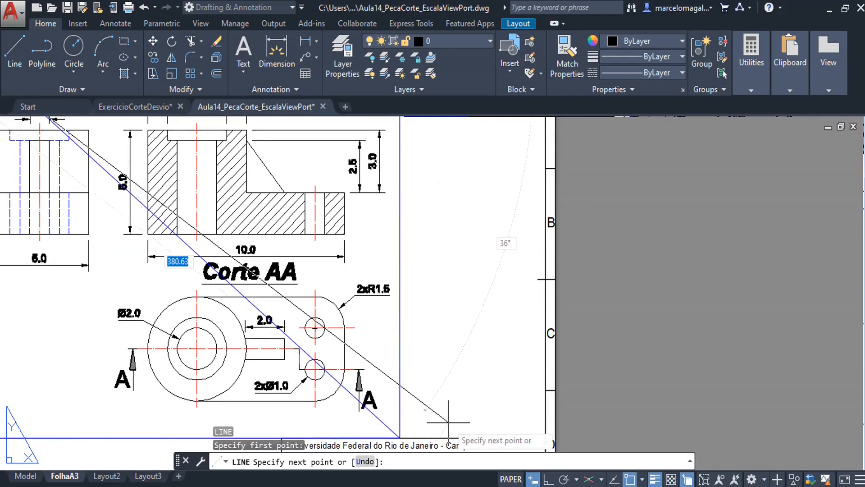
middle_click_drag(425, 410, 315, 220)
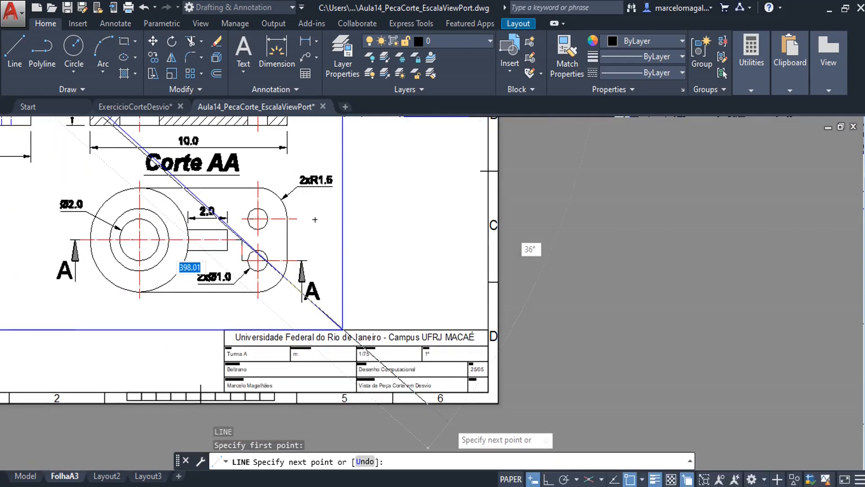
left_click(488, 330)
key("Escape")
scroll(416, 277, "down", 1)
middle_click_drag(416, 276, 532, 354)
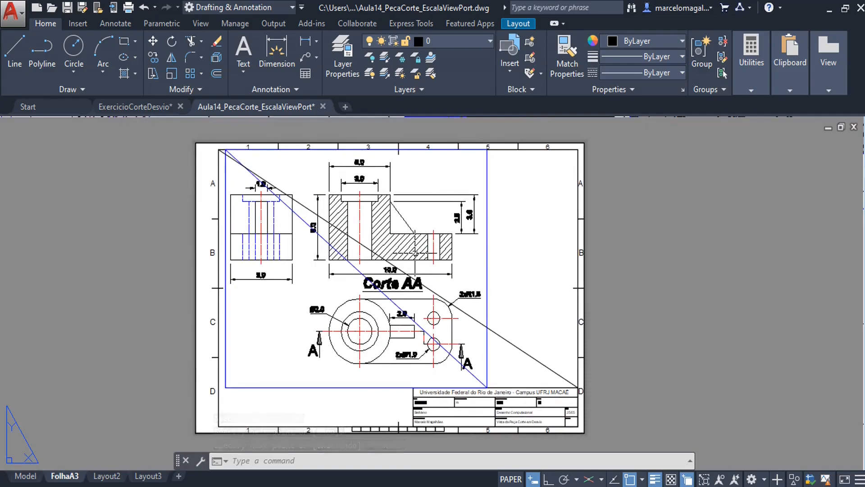
middle_click_drag(456, 278, 427, 277)
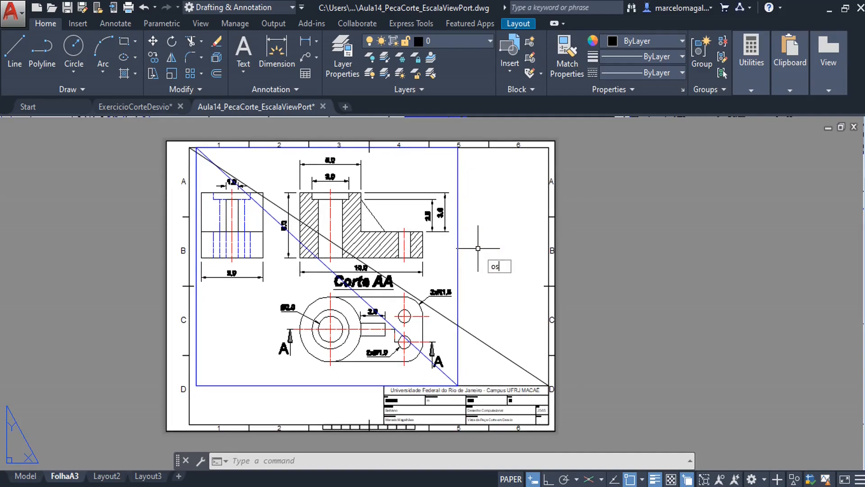
Clear all object snap modes and enable only Midpoint
type("OS")
key("Return")
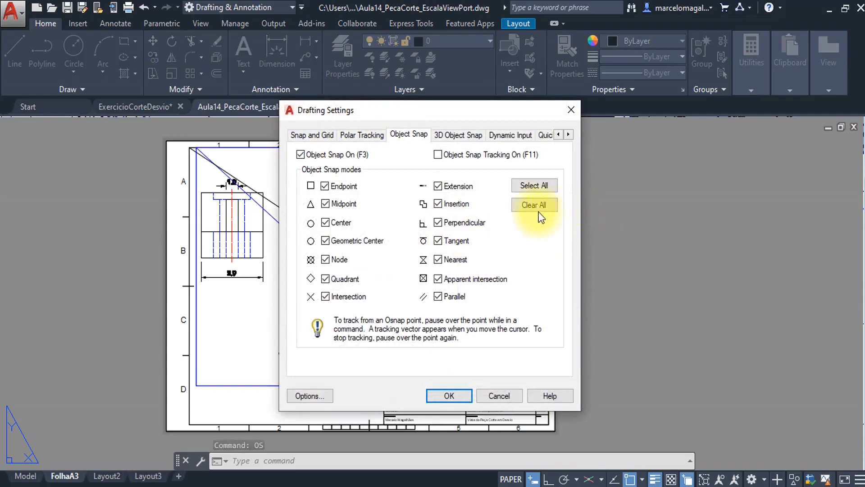
left_click(526, 207)
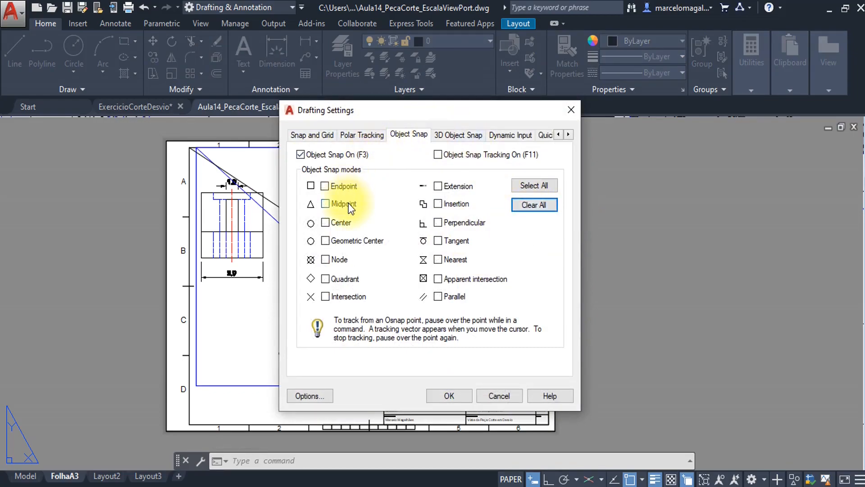
double_click(326, 202)
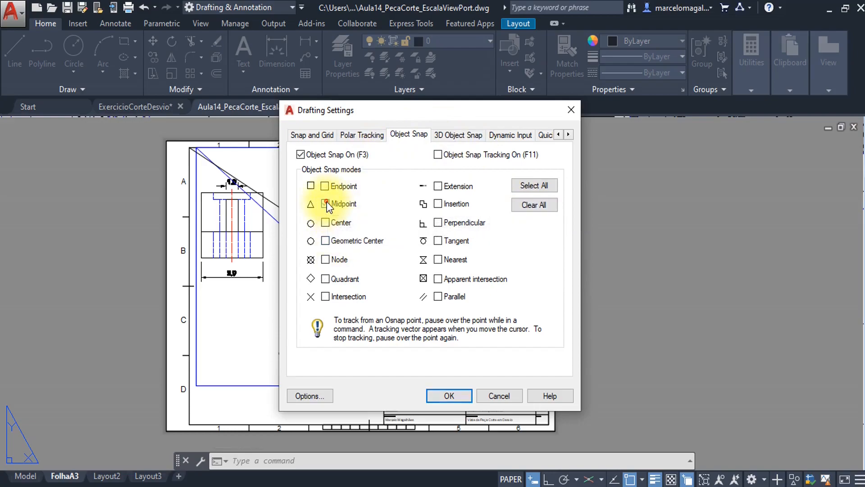
left_click(325, 203)
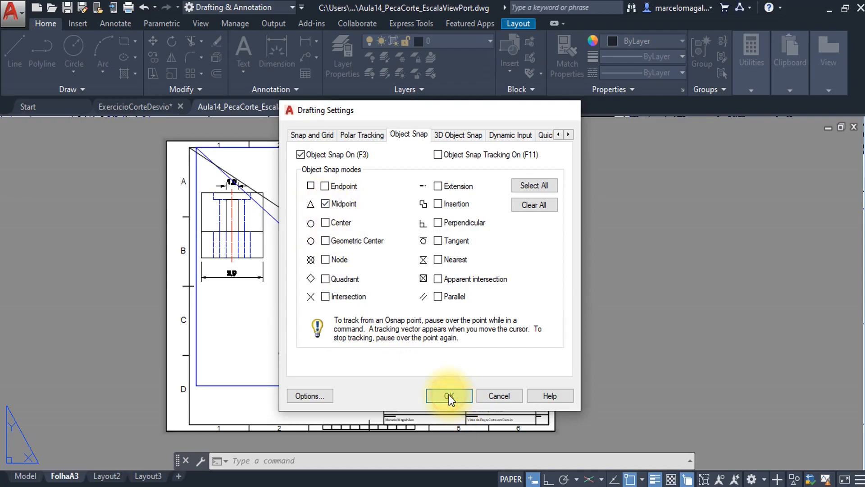
left_click(449, 395)
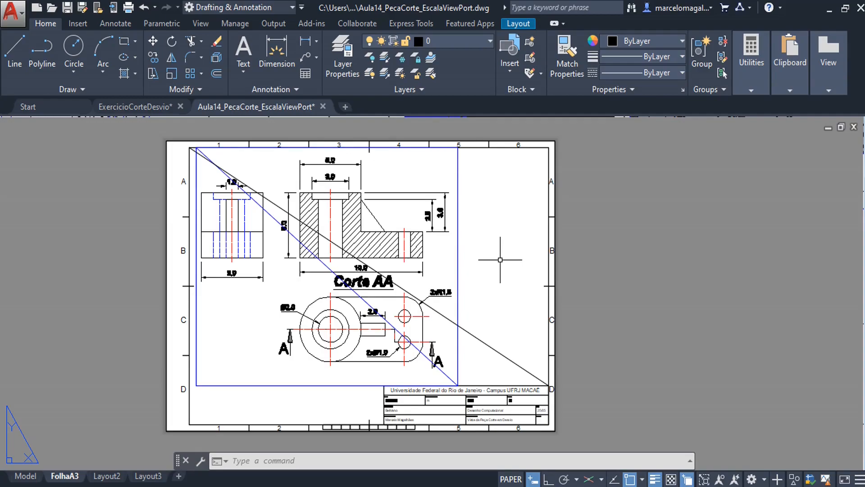
Try to move the viewport from its diagonal's midpoint to a midpoint on the section view's lower edge, and undo the move
key("Return")
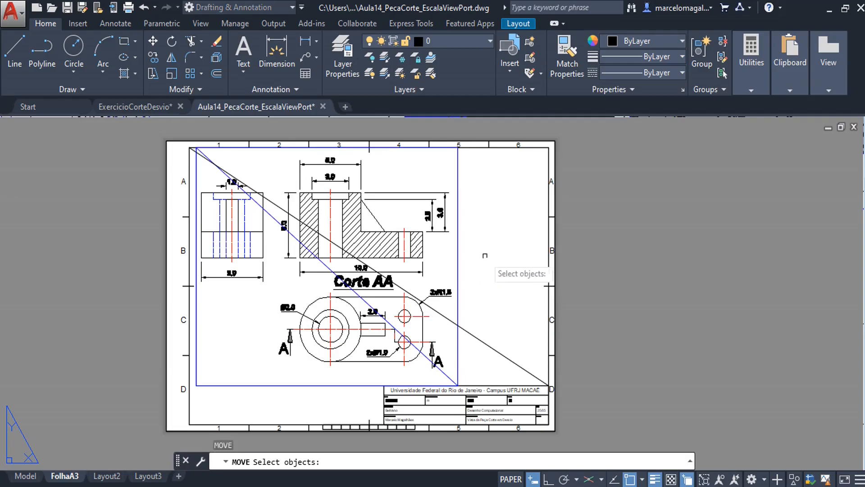
left_click(459, 248)
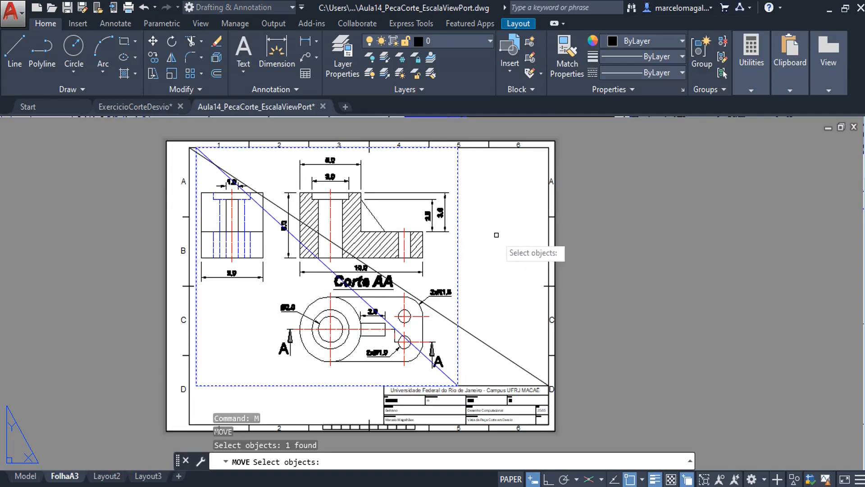
key("Return")
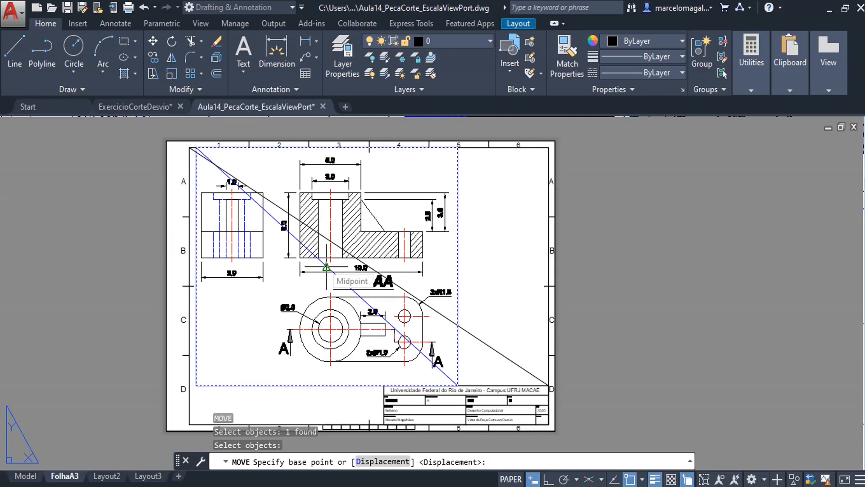
left_click(327, 267)
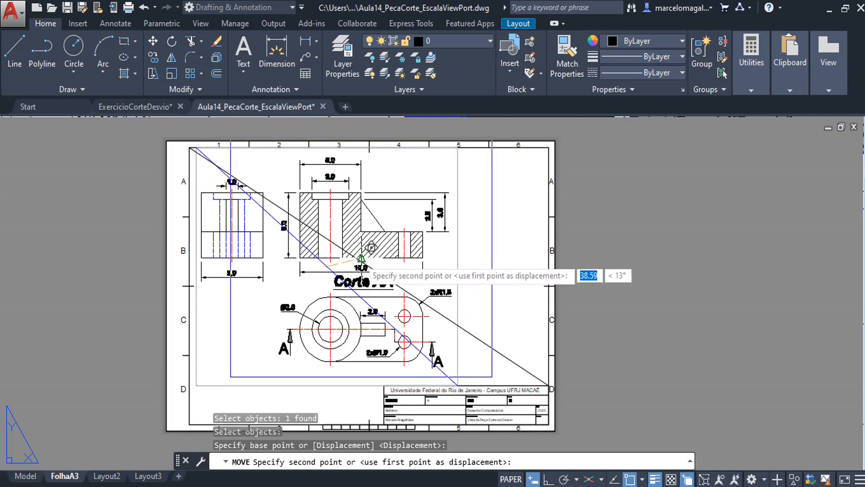
left_click(361, 258)
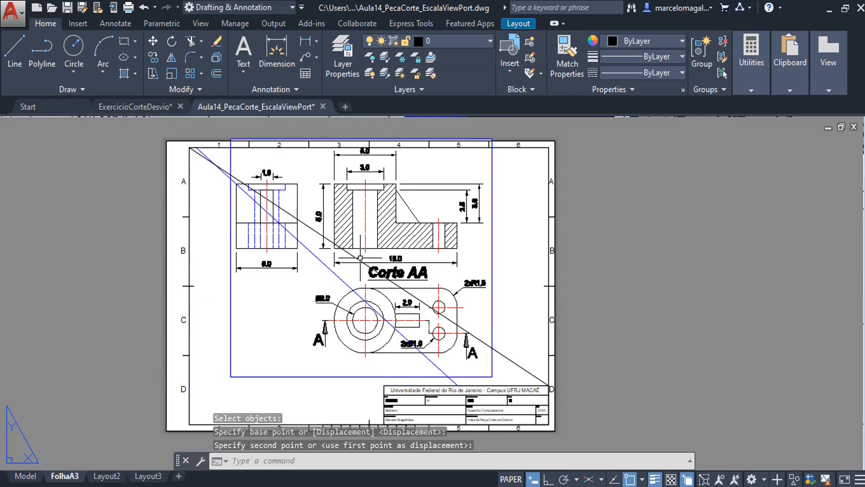
scroll(426, 225, "up", 1)
scroll(423, 243, "down", 2)
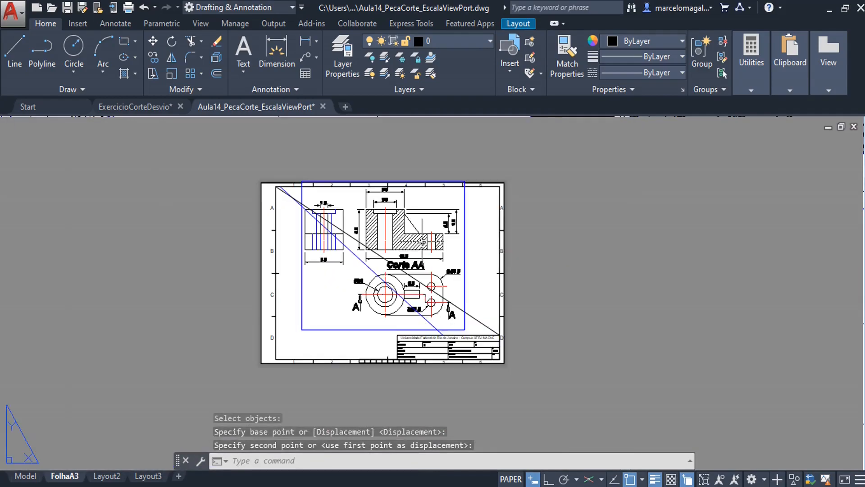
scroll(422, 242, "up", 1)
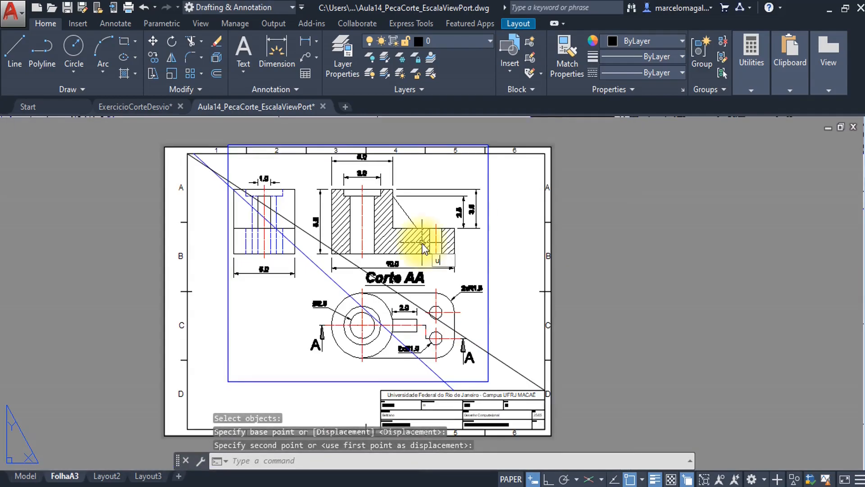
key("ctrl+z")
key("ctrl+z")
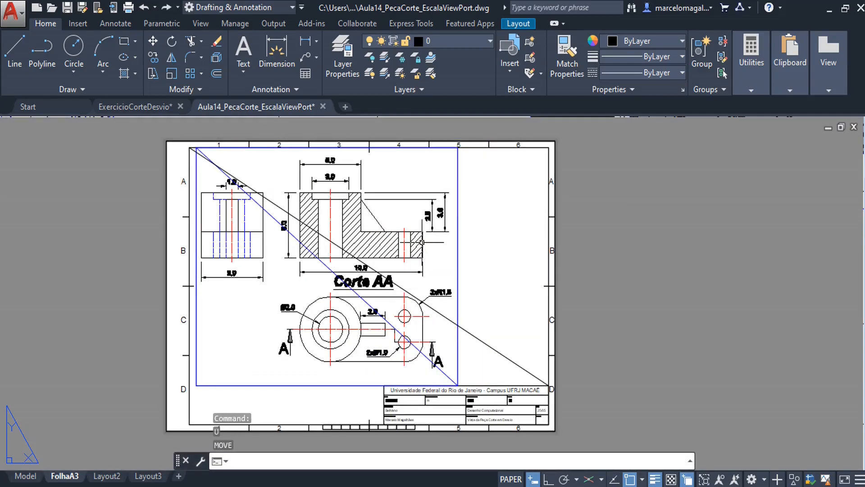
Move the viewport alone from the midpoint of its blue diagonal to the midpoint of the black sheet frame diagonal
type("m")
key("Return")
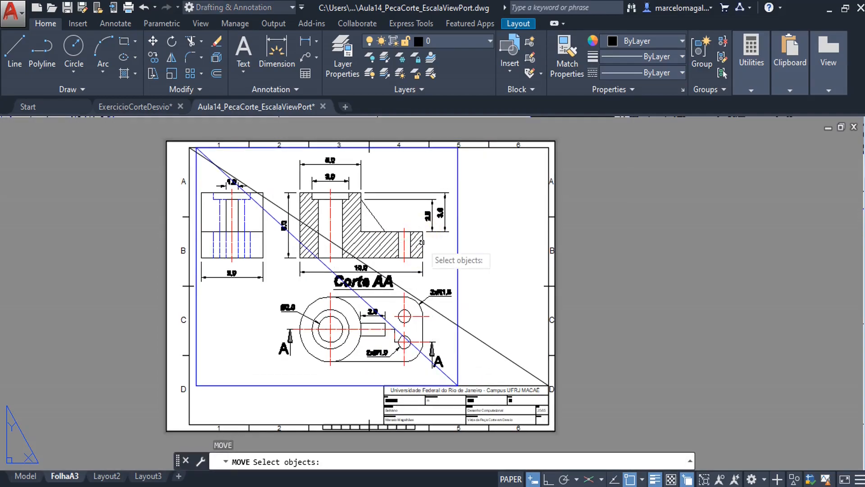
left_click(458, 263)
key("Return")
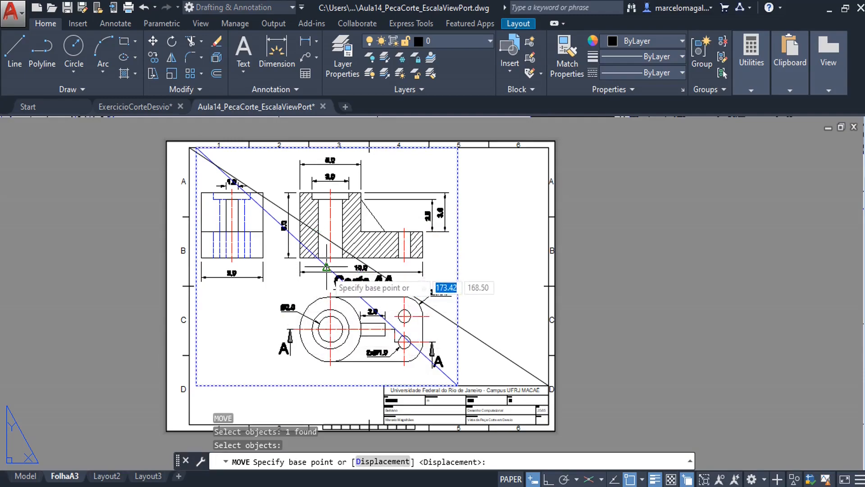
left_click(327, 267)
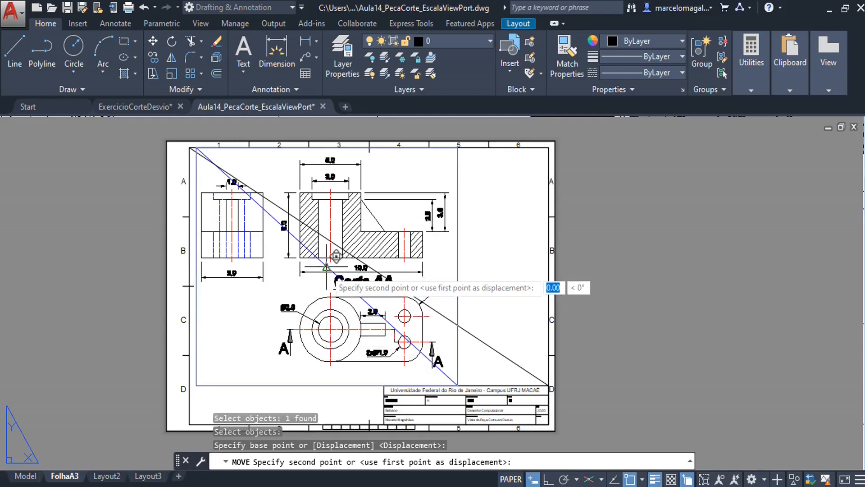
left_click(379, 256)
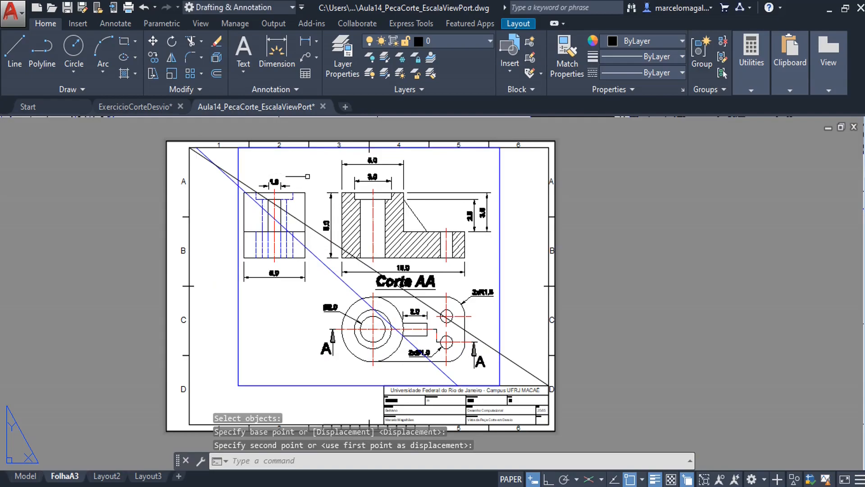
scroll(286, 169, "up", 2)
middle_click_drag(282, 168, 243, 195)
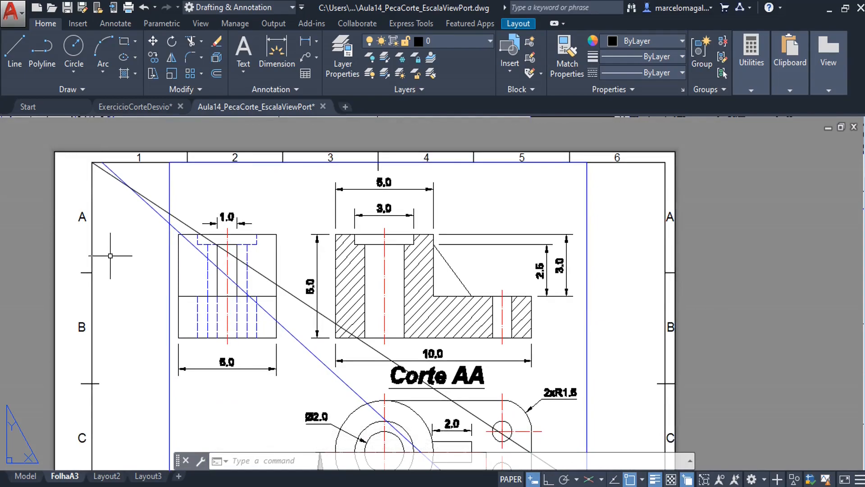
scroll(110, 256, "down", 2)
scroll(110, 256, "up", 1)
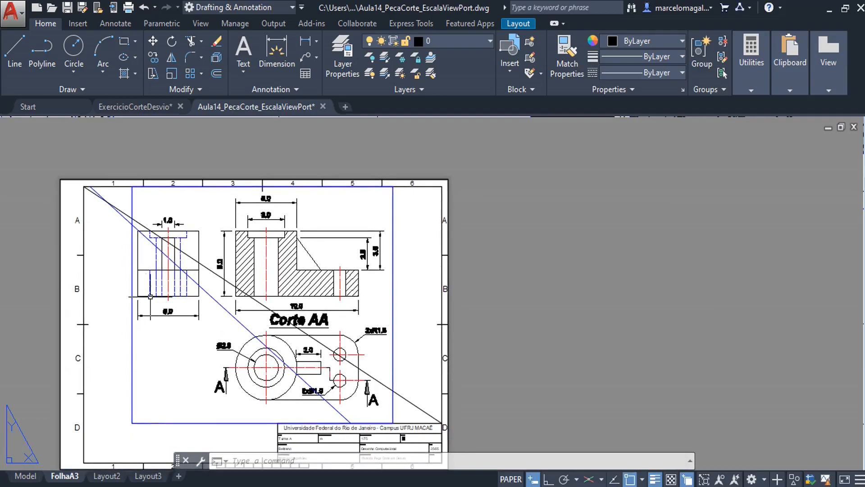
scroll(175, 240, "up", 2)
scroll(176, 240, "down", 2)
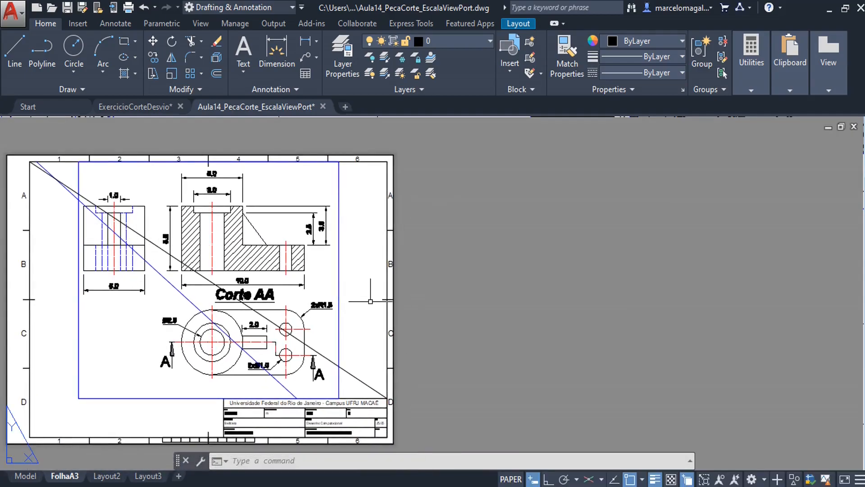
Undo the last two commands, including the viewport move
type("u")
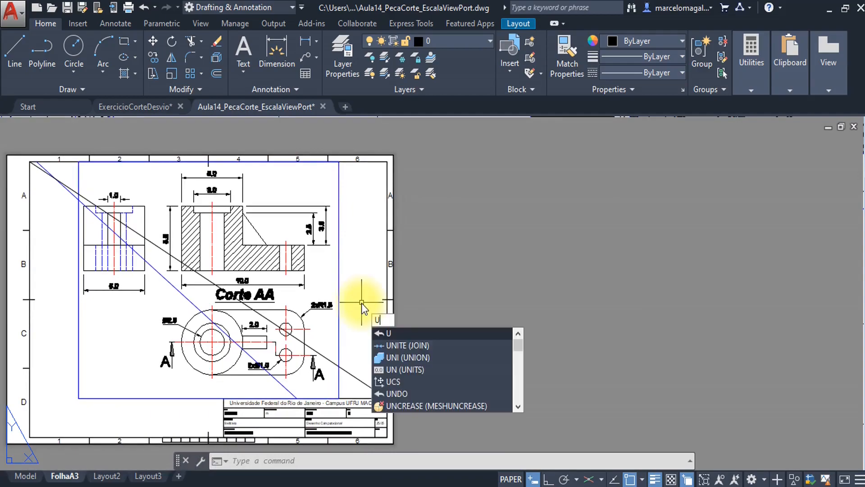
key("Return")
type("u")
key("Return")
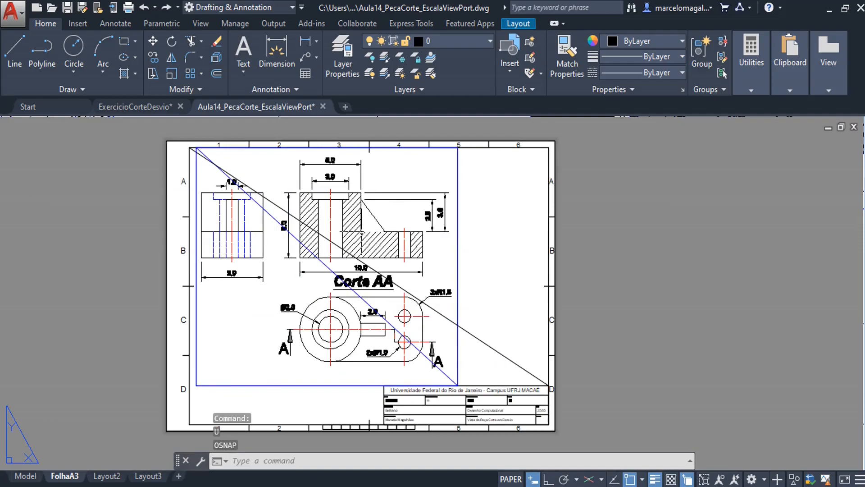
Move the viewport together with its blue diagonal, from the diagonal's midpoint to the midpoint of the black sheet frame diagonal
scroll(349, 282, "up", 2)
scroll(590, 294, "up", 1)
scroll(589, 291, "down", 4)
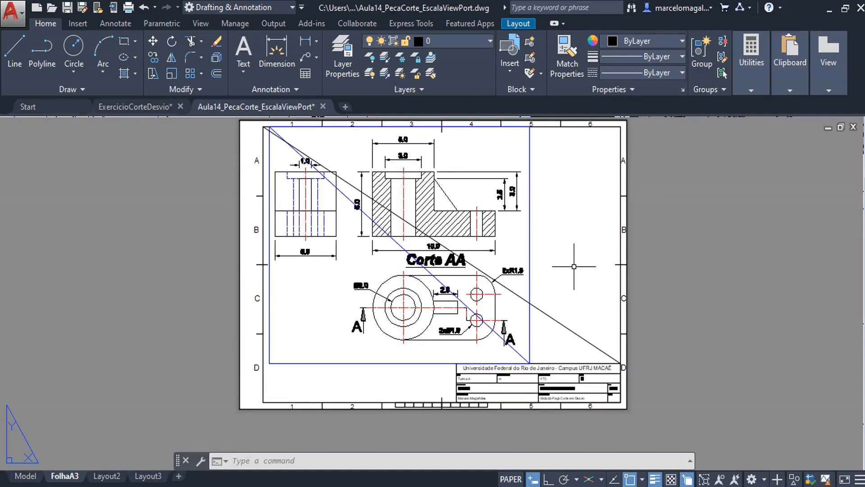
type("m")
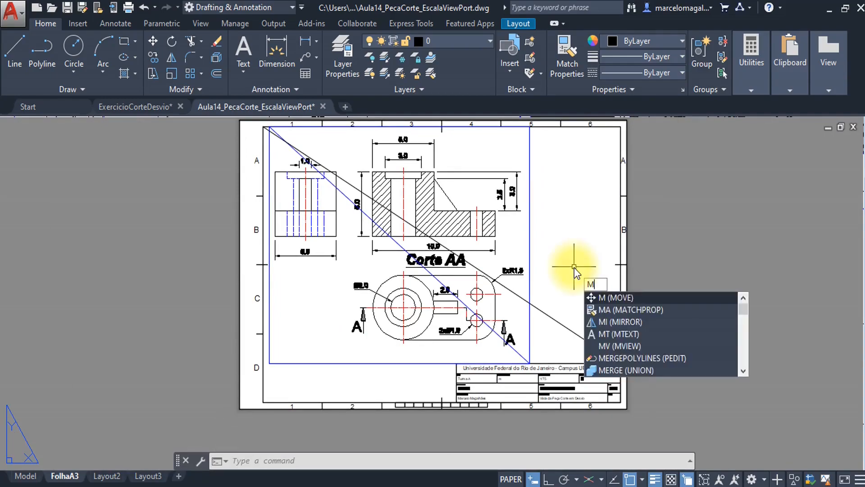
key("Return")
scroll(468, 328, "up", 2)
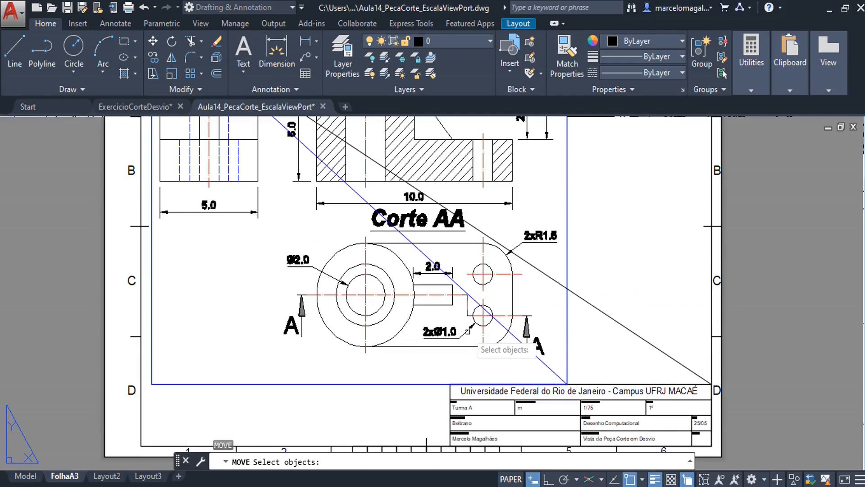
left_click(384, 382)
left_click(384, 386)
left_click(383, 384)
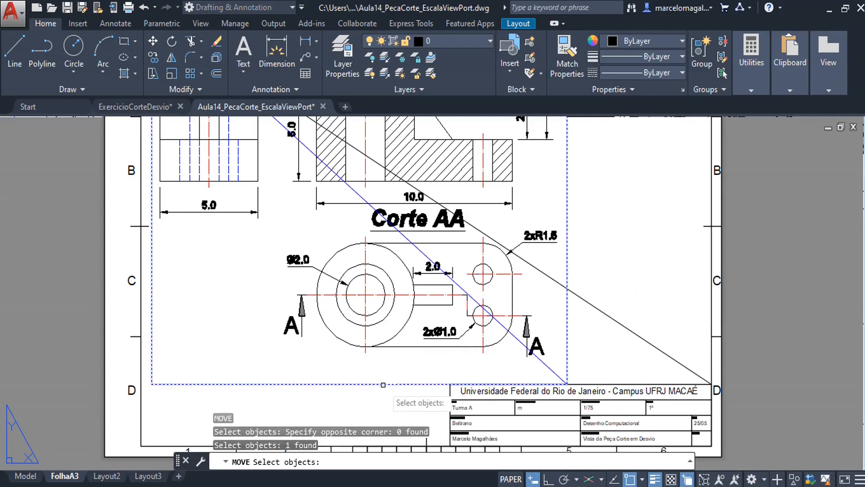
left_click(552, 369)
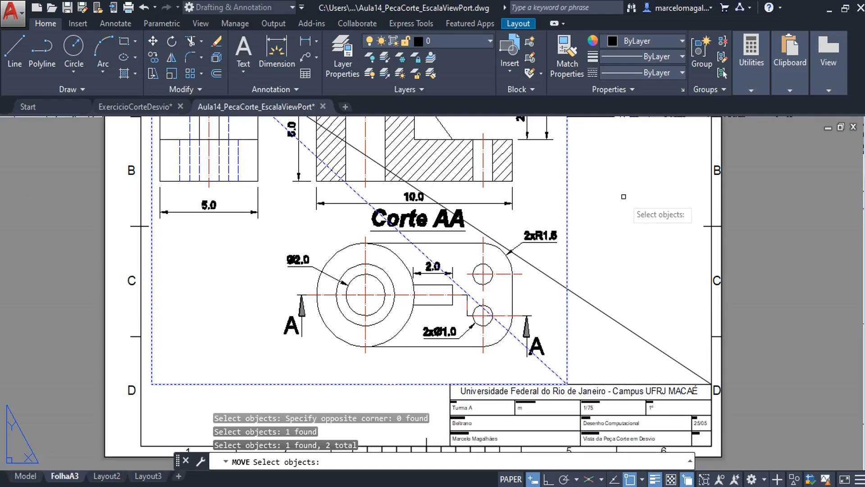
key("Return")
scroll(617, 194, "down", 2)
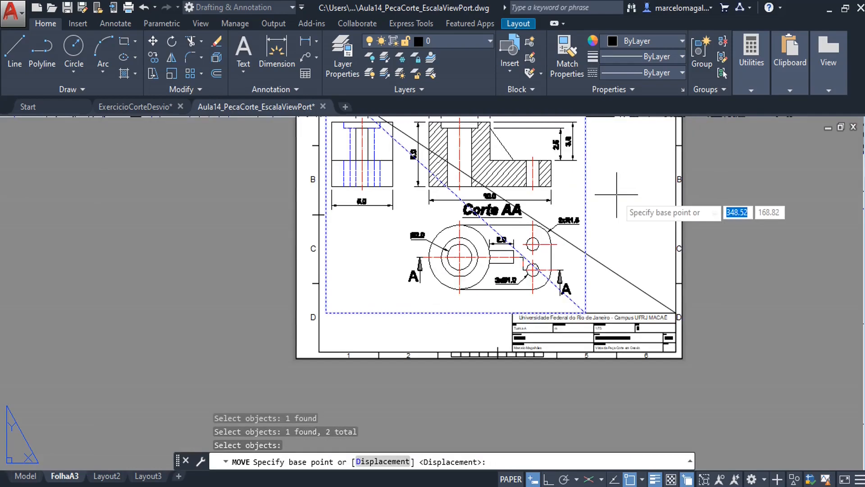
middle_click_drag(617, 194, 606, 299)
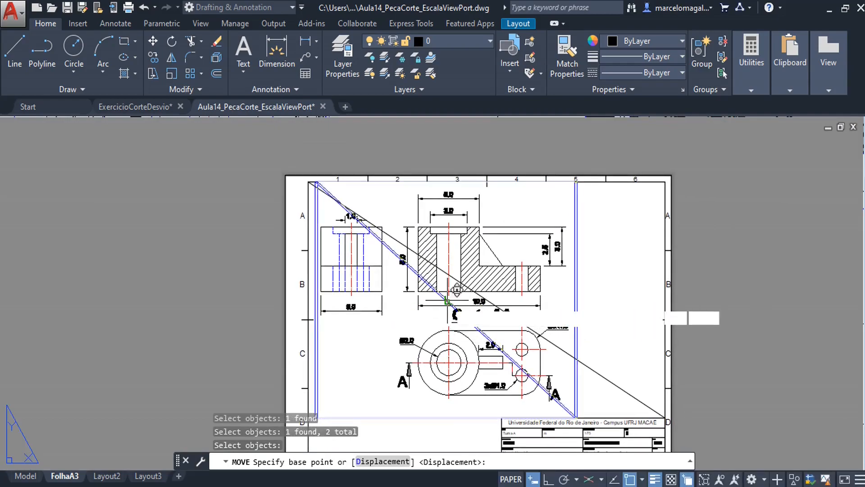
left_click(445, 301)
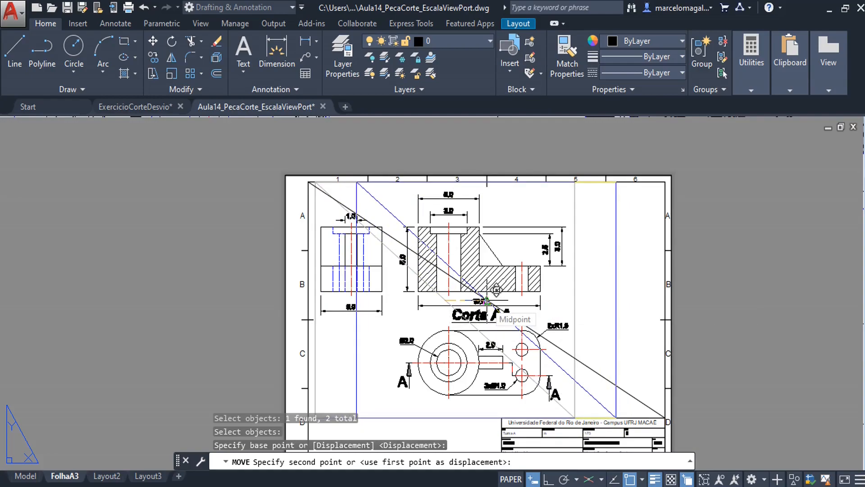
left_click(486, 300)
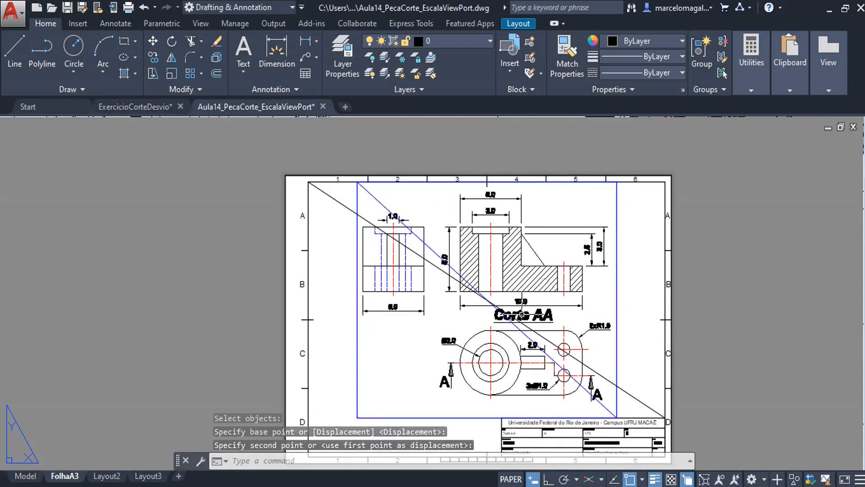
Enable all object snap modes in the drafting settings
scroll(513, 292, "up", 3)
scroll(513, 292, "down", 3)
mouse_move(506, 293)
middle_mouse_down()
mouse_move(420, 287)
mouse_move(350, 269)
middle_mouse_up()
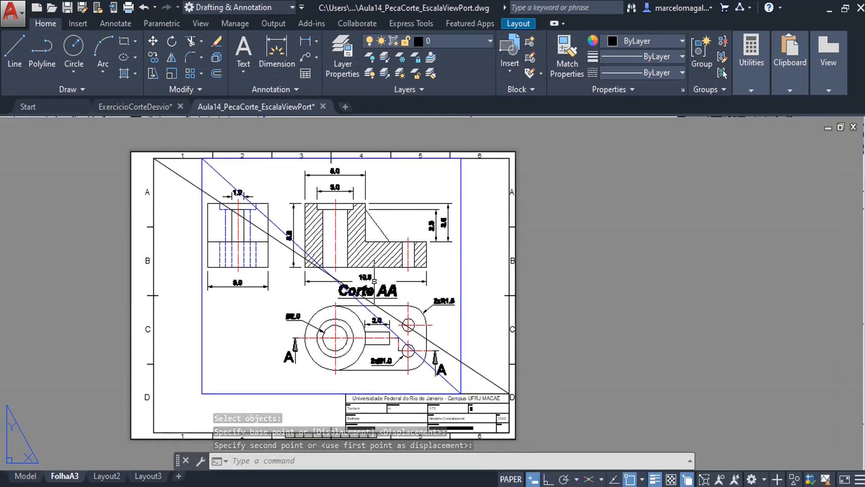
scroll(374, 279, "up", 2)
scroll(325, 278, "down", 2)
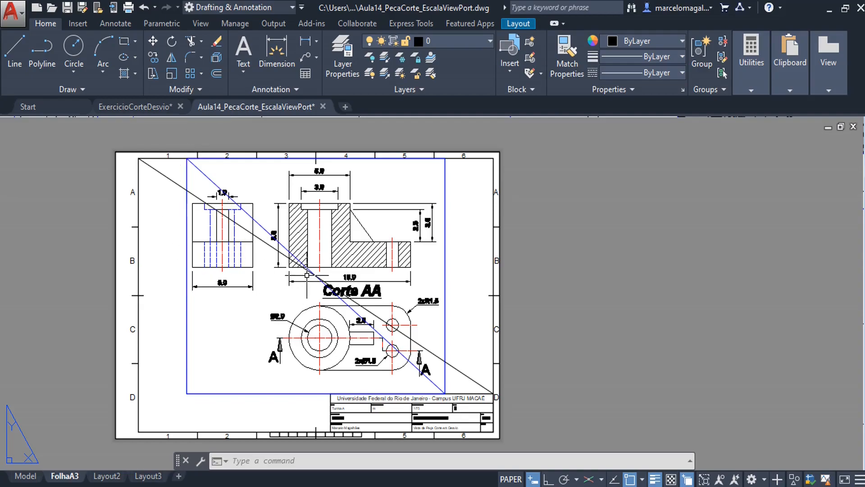
scroll(454, 301, "up", 2)
middle_click_drag(458, 280, 577, 304)
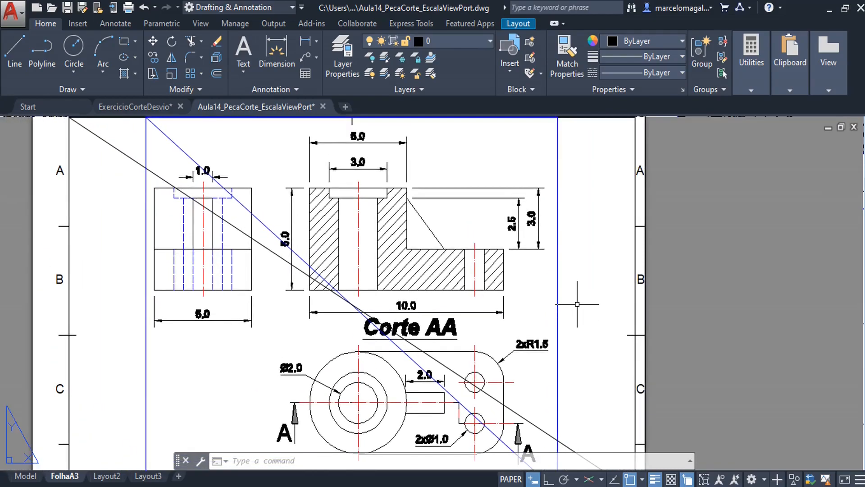
type("os")
key("Return")
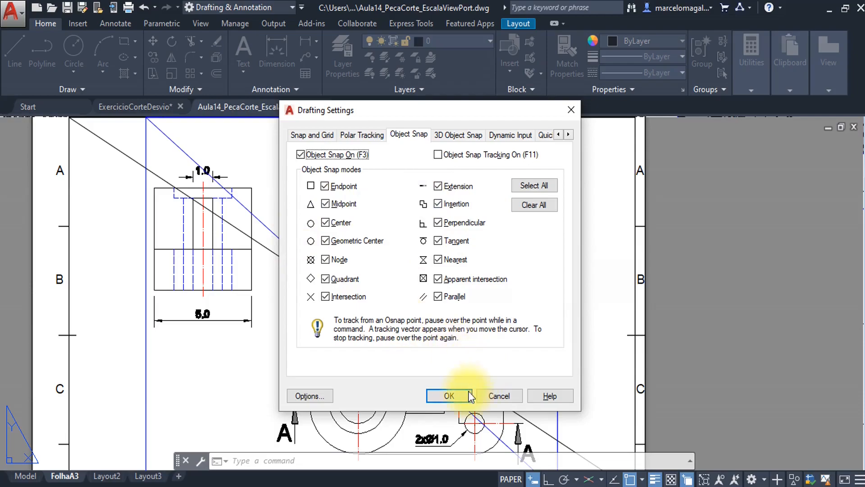
left_click(450, 396)
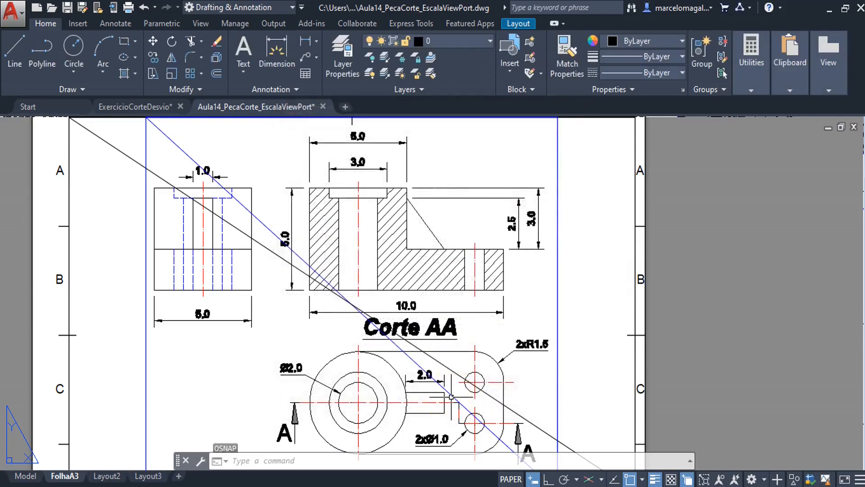
With Ortho on, measure the gap from the midpoint of the viewport's right edge perpendicular to the sheet frame's right edge
scroll(557, 284, "down", 2)
middle_click_drag(557, 284, 533, 277)
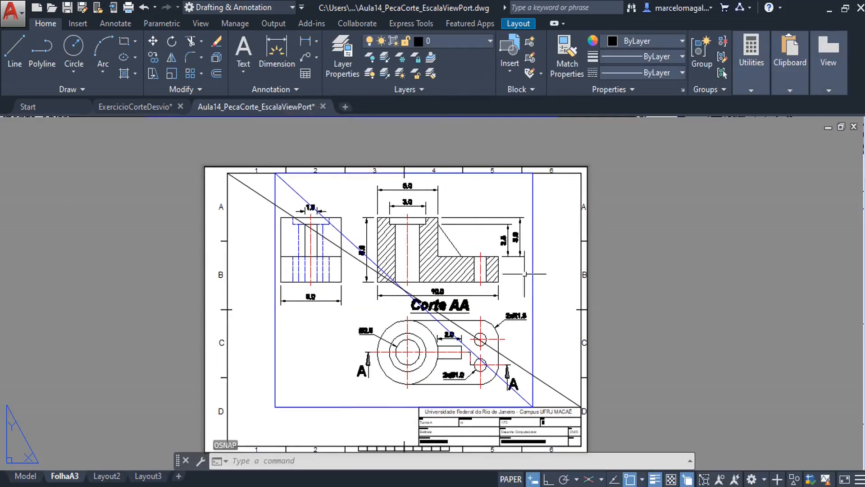
type("di")
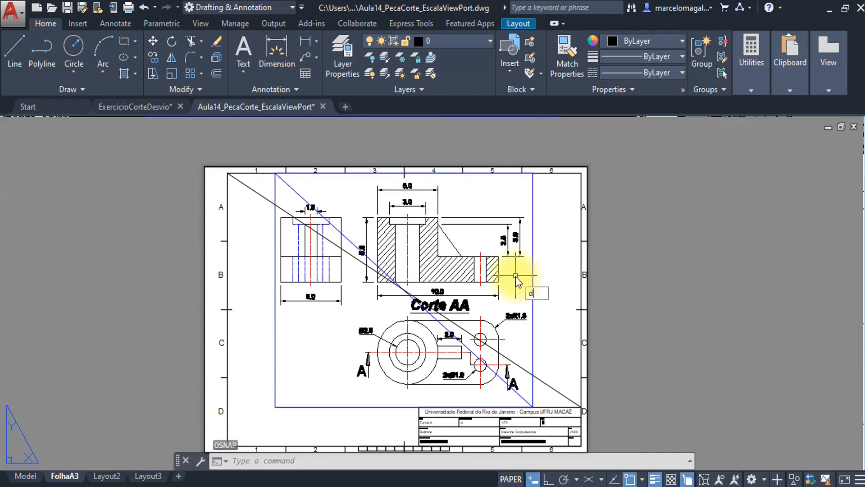
key("Return")
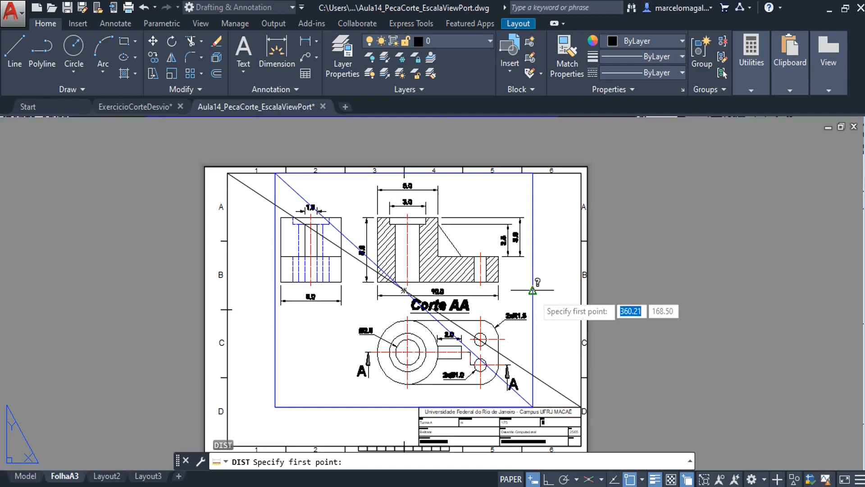
left_click(533, 289)
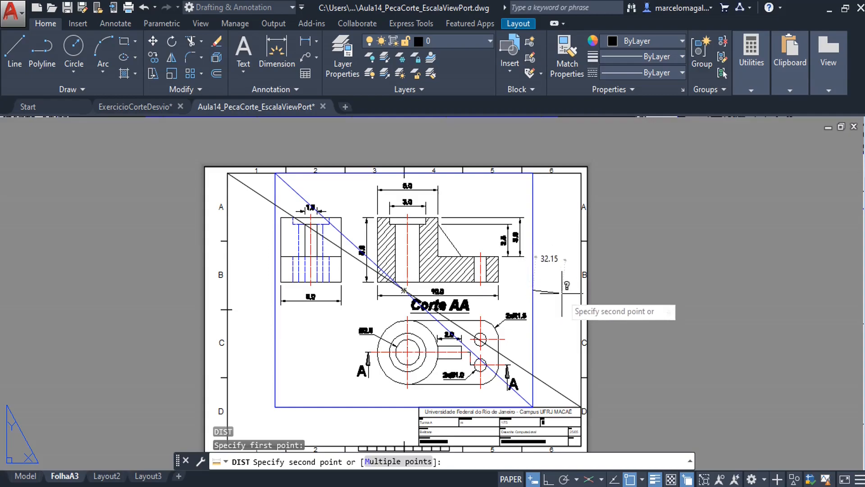
key("F8")
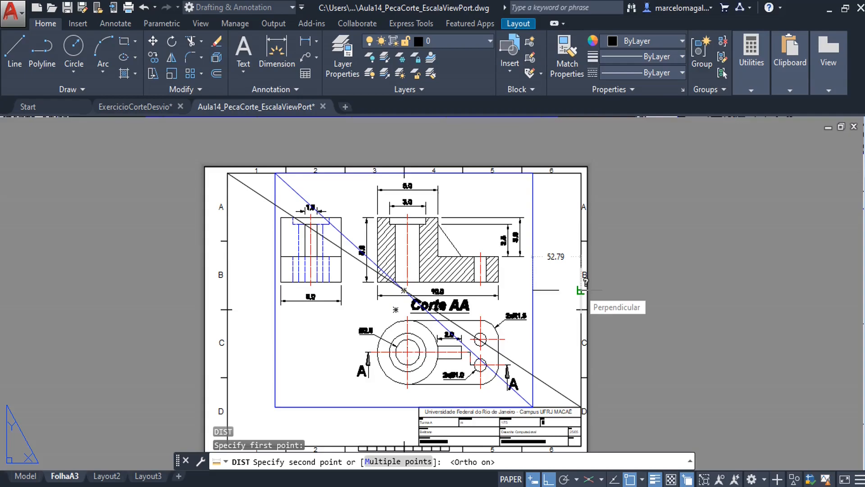
key("Escape")
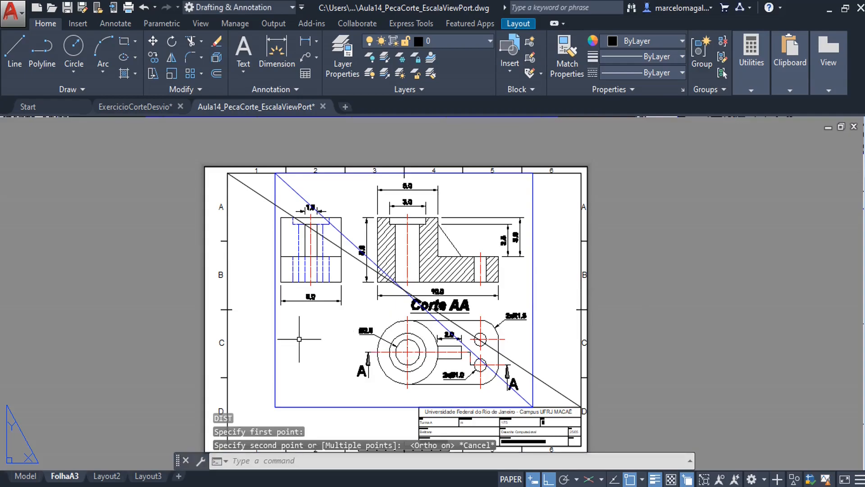
Measure the gap from the midpoint of the viewport's left edge perpendicular to the sheet frame's left edge
key("Return")
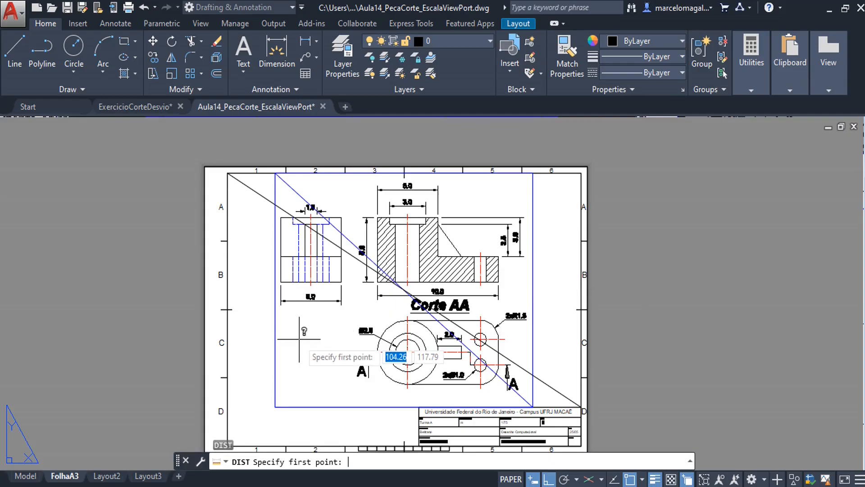
left_click(275, 289)
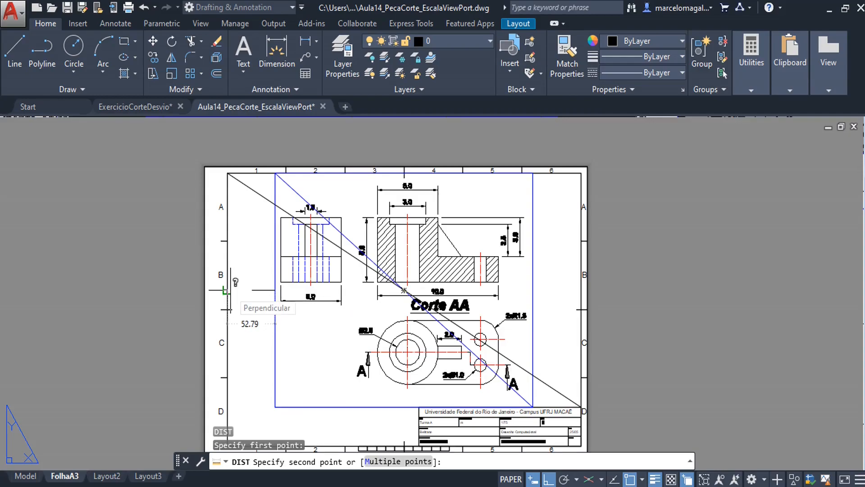
key("Escape")
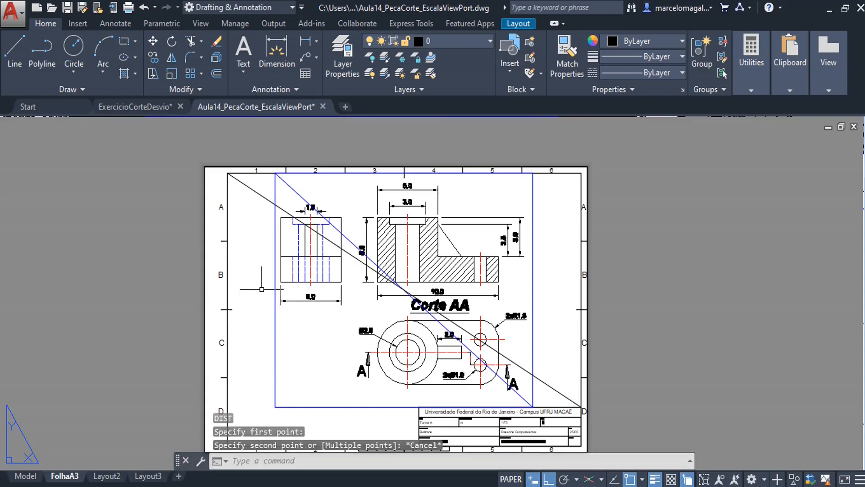
Erase the black sheet frame diagonal and the blue viewport diagonal
mouse_move(257, 289)
middle_mouse_down()
mouse_move(221, 287)
mouse_move(201, 298)
middle_mouse_up()
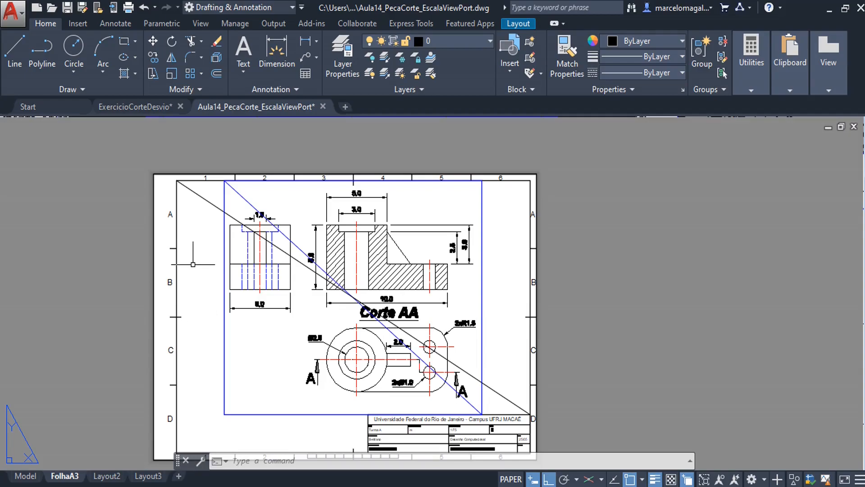
scroll(194, 229, "up", 2)
middle_click_drag(194, 229, 190, 229)
right_click(190, 229)
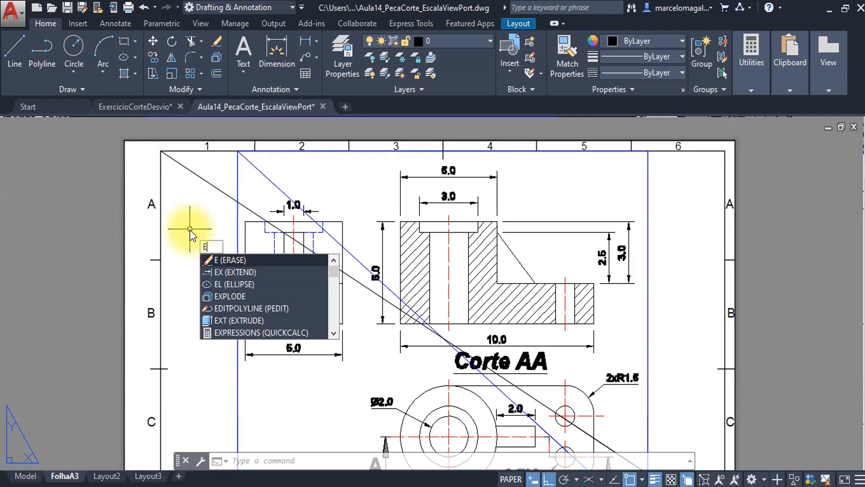
left_click(221, 259)
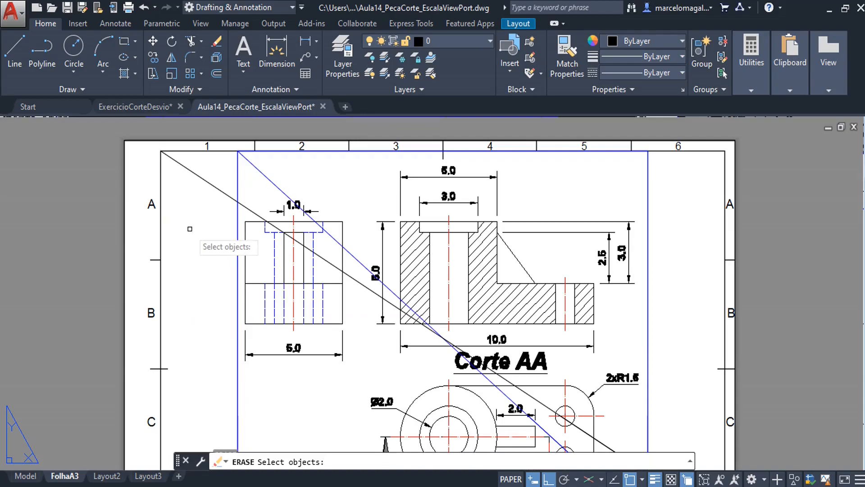
left_click(214, 185)
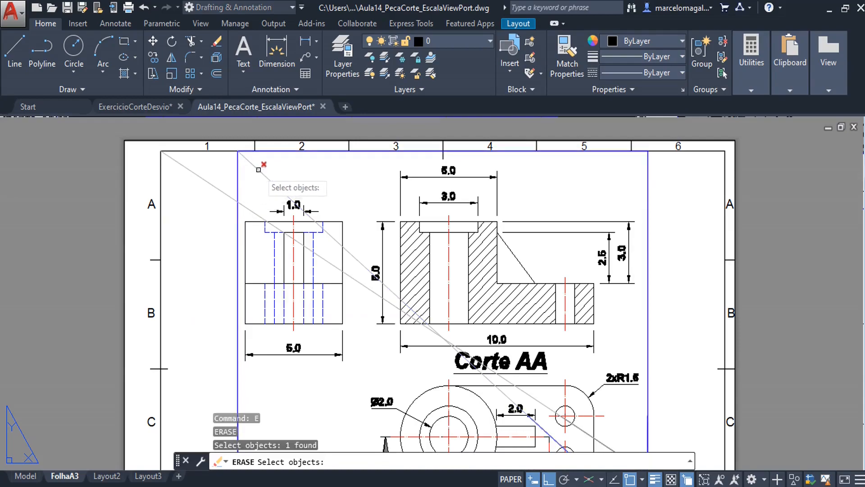
left_click(253, 171)
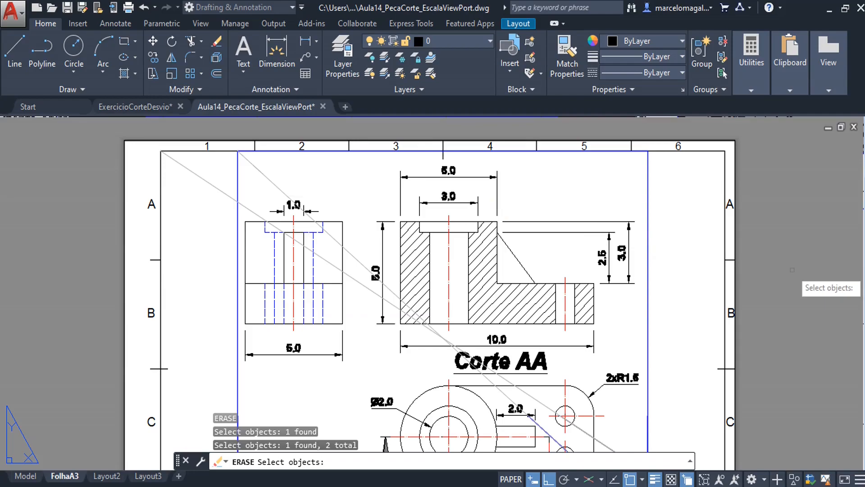
key("Return")
key("Return")
scroll(653, 291, "down", 4)
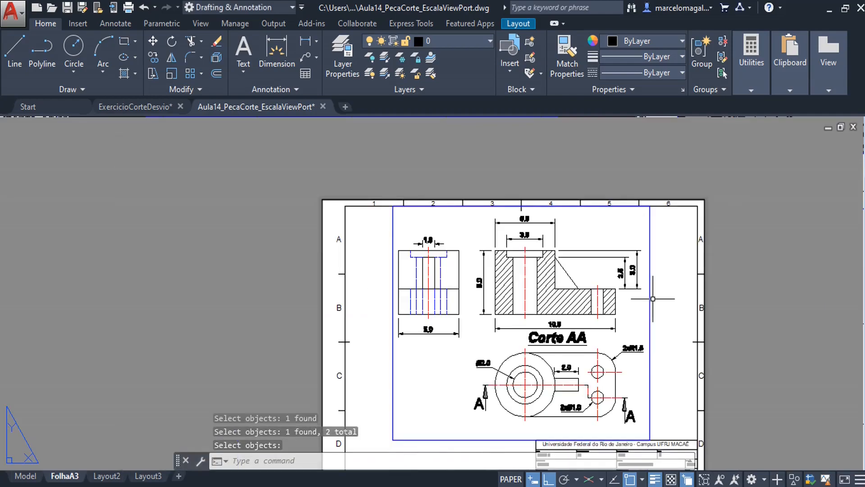
Move the viewport horizontally about 38 units toward the sheet frame's left edge with Ortho on
middle_click_drag(574, 243, 553, 240)
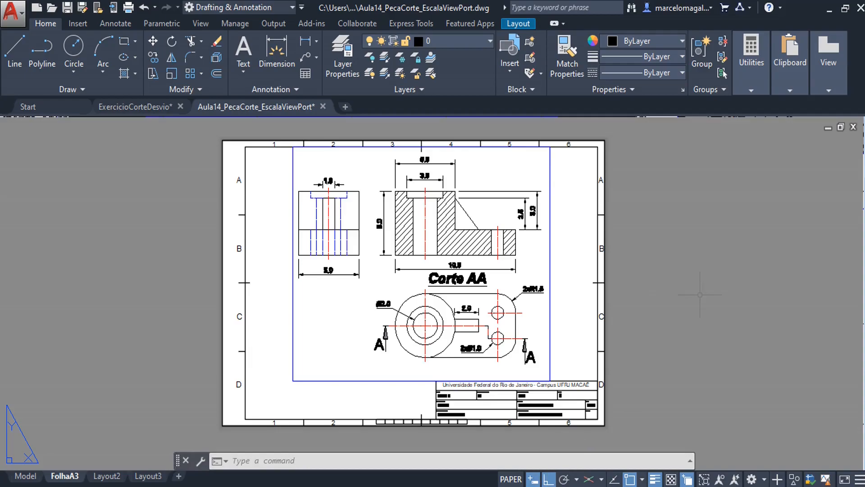
type("m")
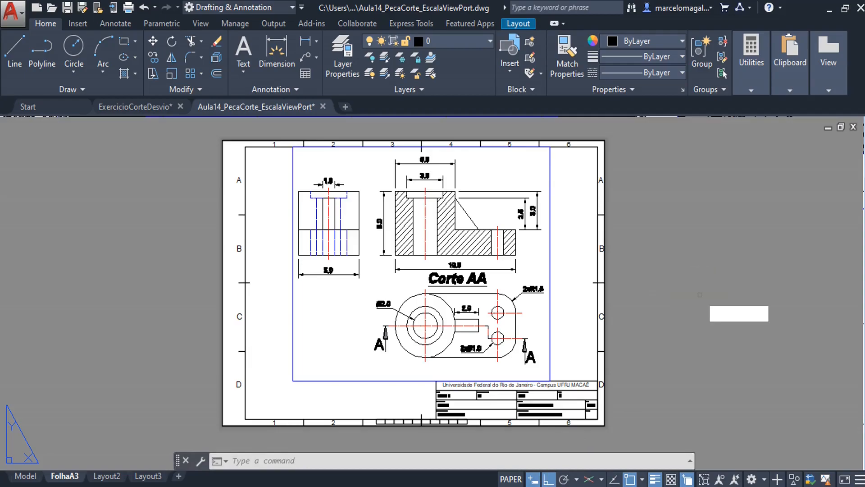
key("Return")
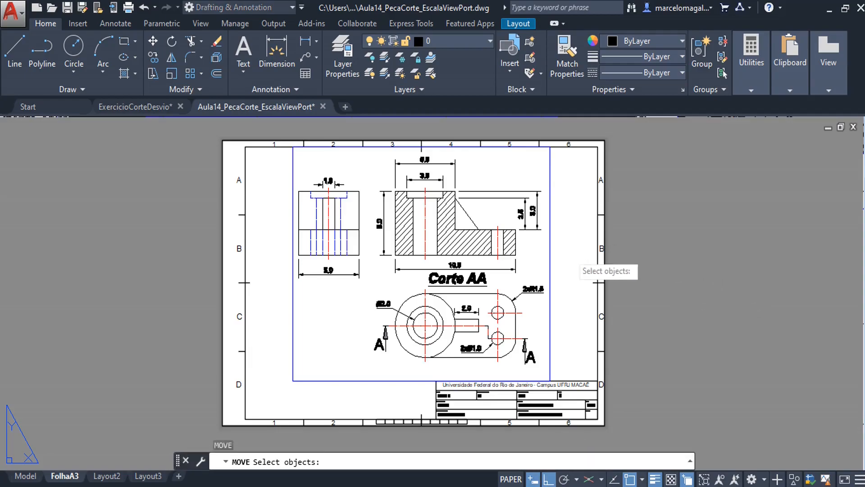
left_click(550, 262)
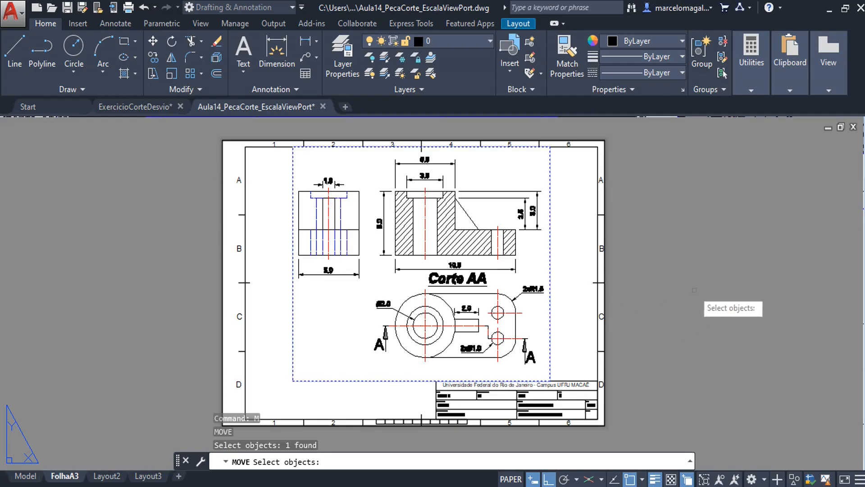
key("Return")
left_click(683, 249)
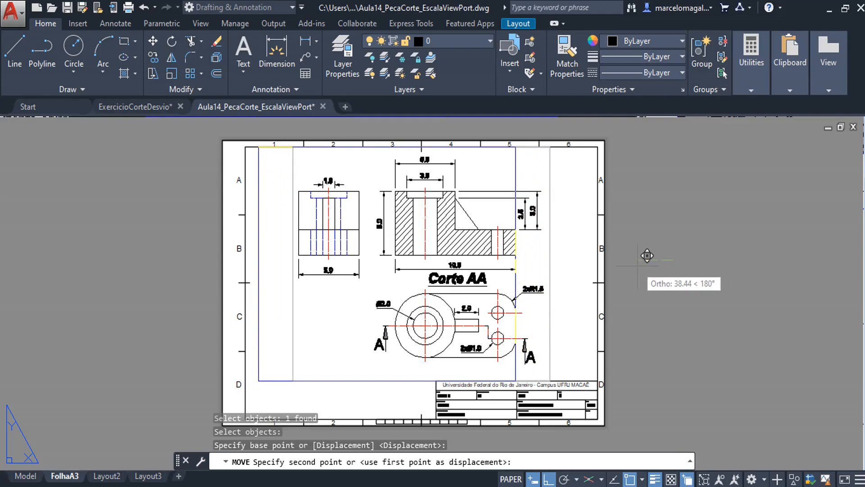
left_click(647, 256)
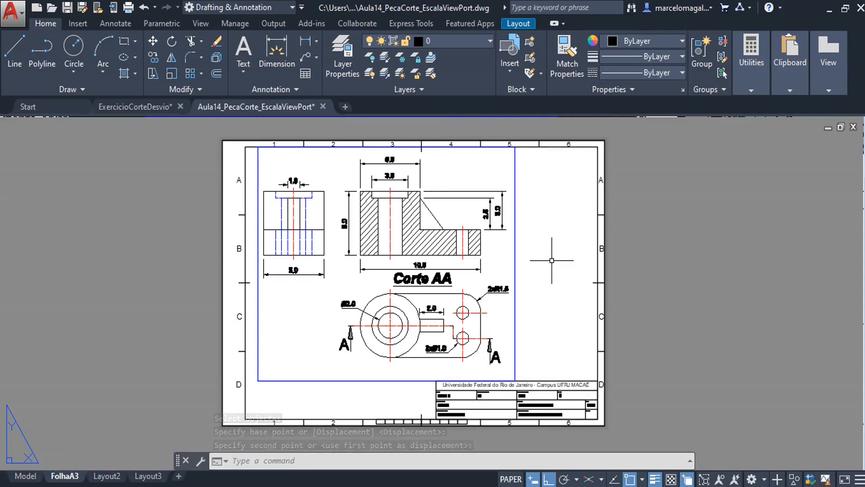
Examine the sheet layout and the free space between the sectioned part's viewport and the frame's right edge
mouse_move(552, 249)
middle_mouse_down()
mouse_move(478, 271)
mouse_move(483, 292)
middle_mouse_up()
scroll(498, 271, "up", 2)
scroll(483, 292, "down", 2)
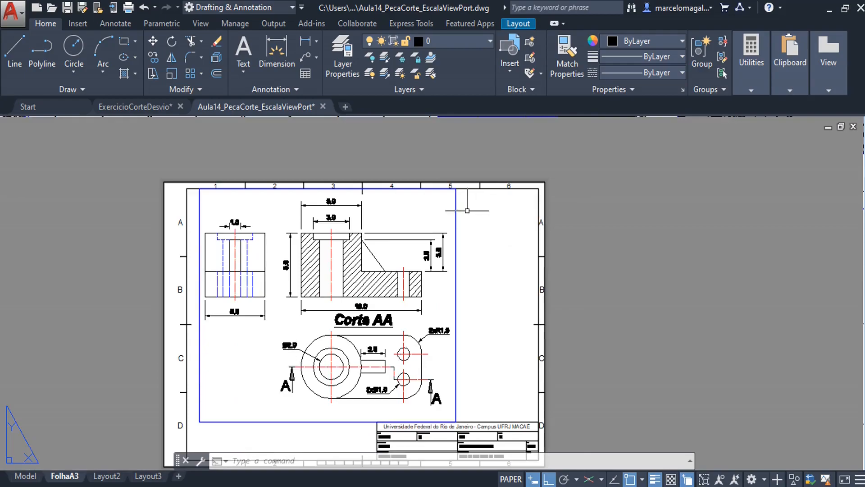
middle_click_drag(496, 360, 465, 346)
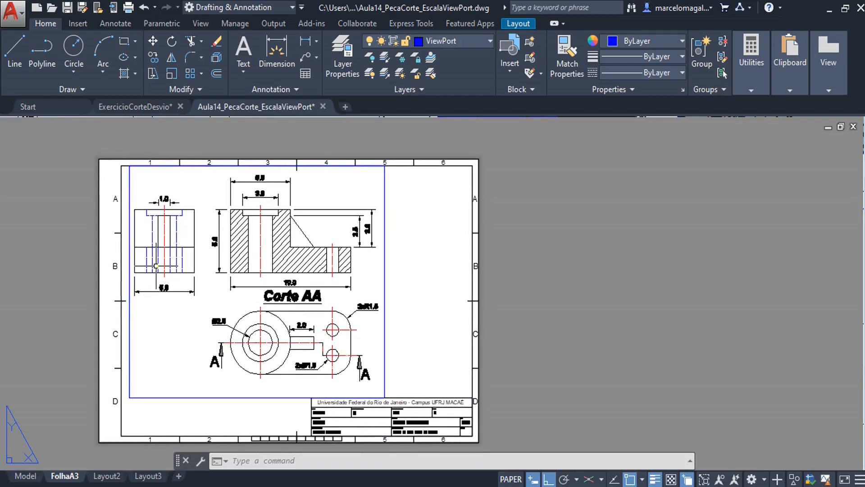
scroll(156, 267, "up", 3)
scroll(604, 245, "down", 3)
middle_click_drag(605, 245, 536, 281)
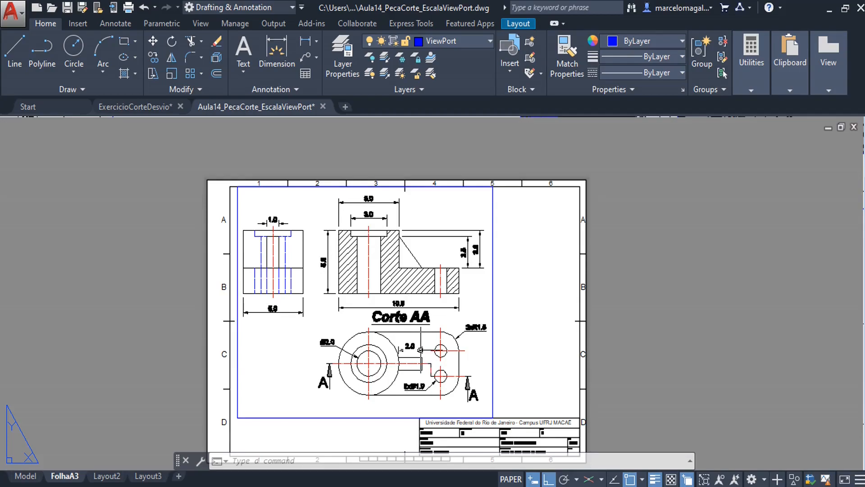
scroll(514, 268, "up", 2)
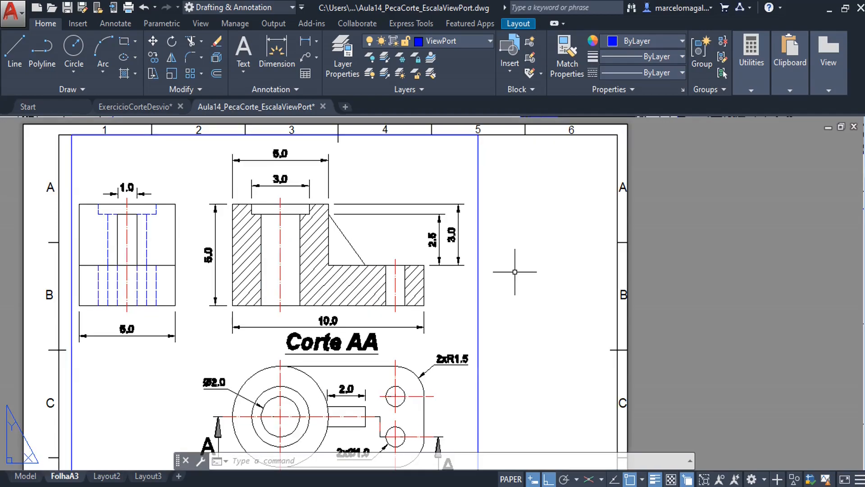
middle_click_drag(513, 271, 433, 283)
scroll(466, 275, "down", 2)
scroll(444, 242, "up", 2)
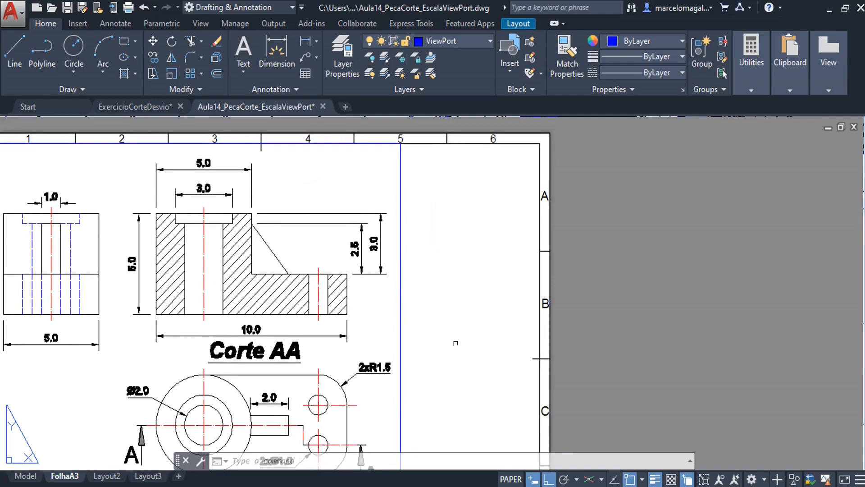
Create a rectangular viewport from the sectioned part viewport's upper-right corner to the frame's right edge at the B–C zone division
left_click(519, 24)
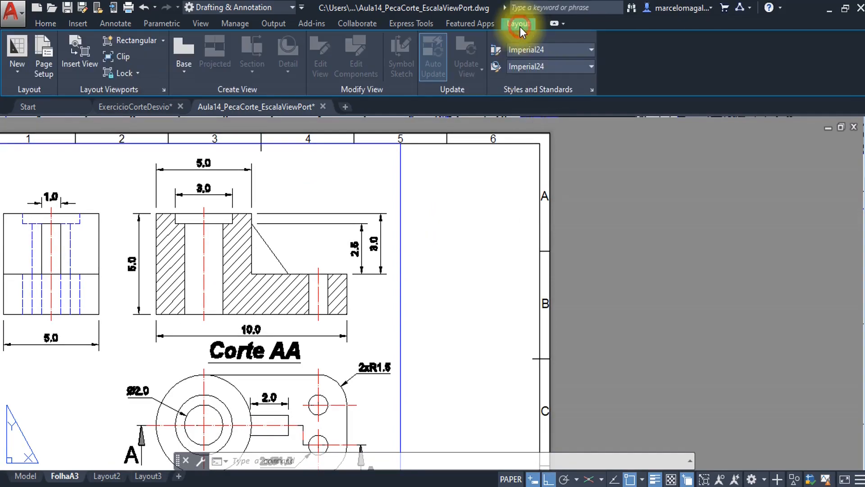
left_click(134, 42)
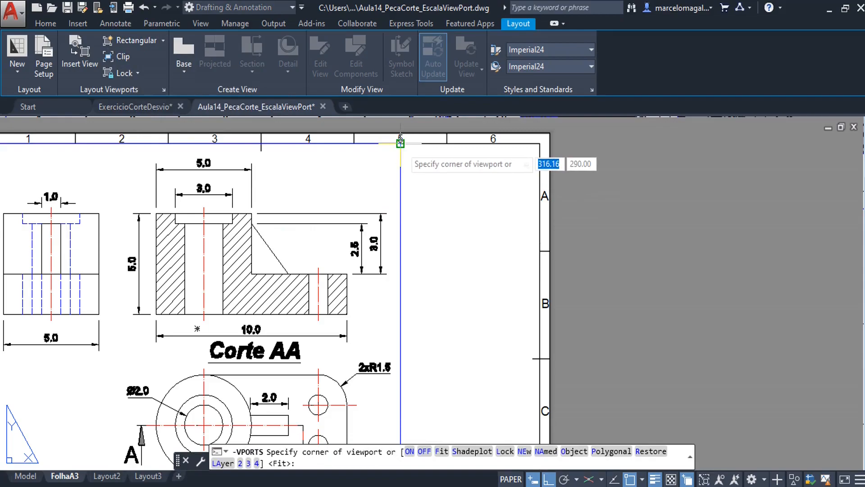
left_click(401, 143)
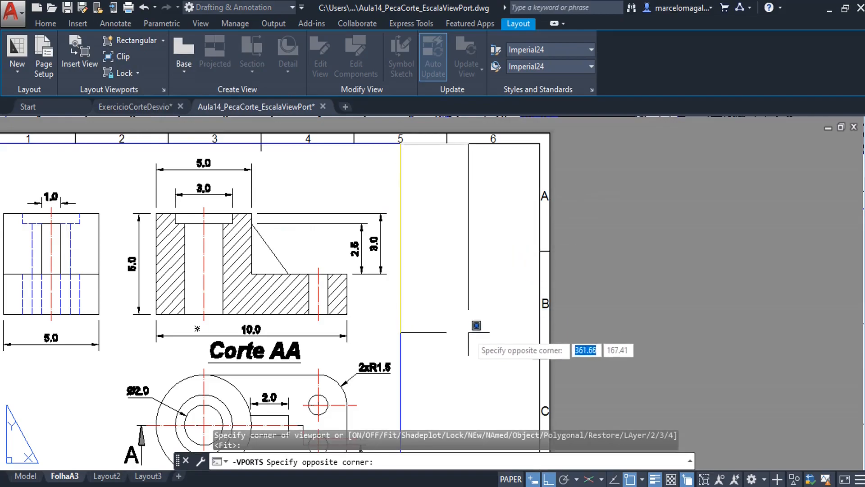
left_click(539, 359)
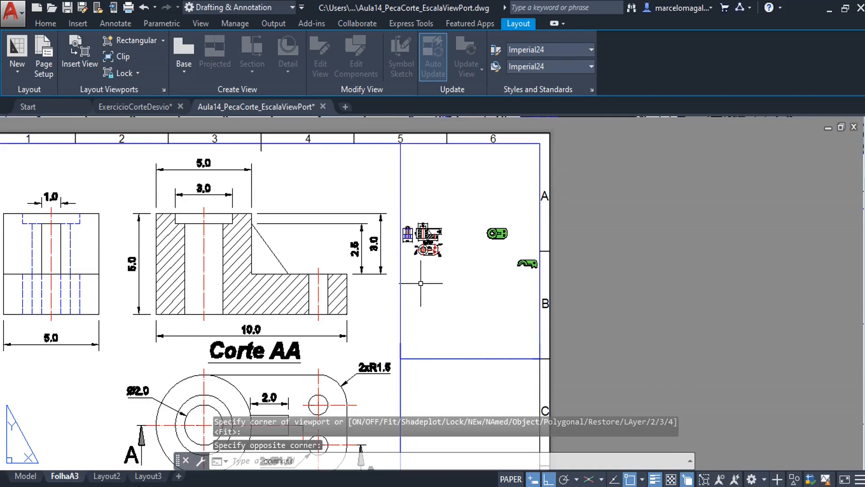
mouse_move(400, 286)
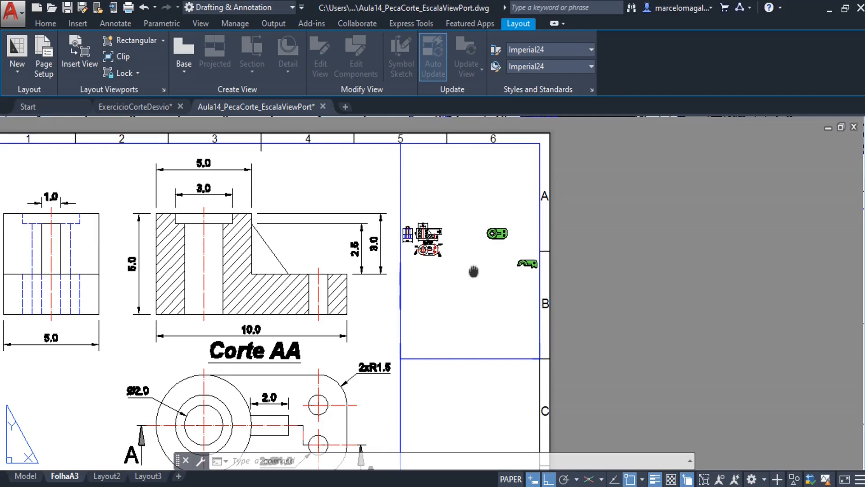
Activate model space in the new upper-right viewport and set its view to SE Isometric
middle_click_drag(471, 270, 470, 295)
double_click(454, 347)
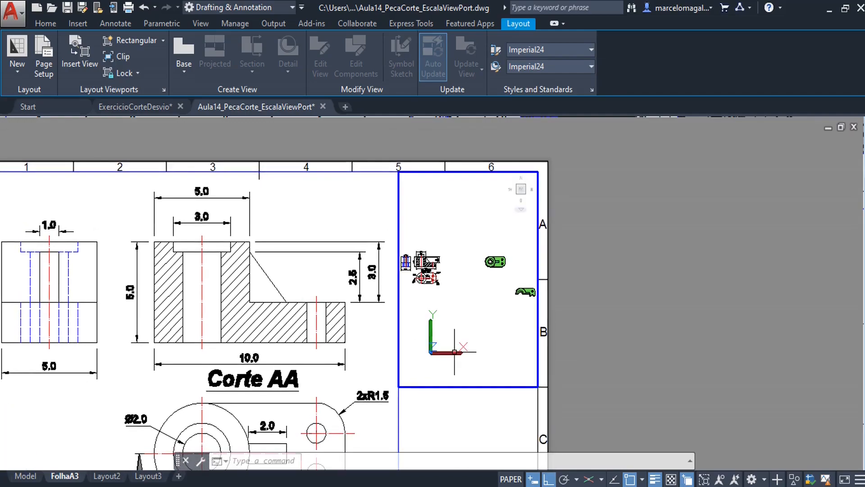
left_click(447, 317)
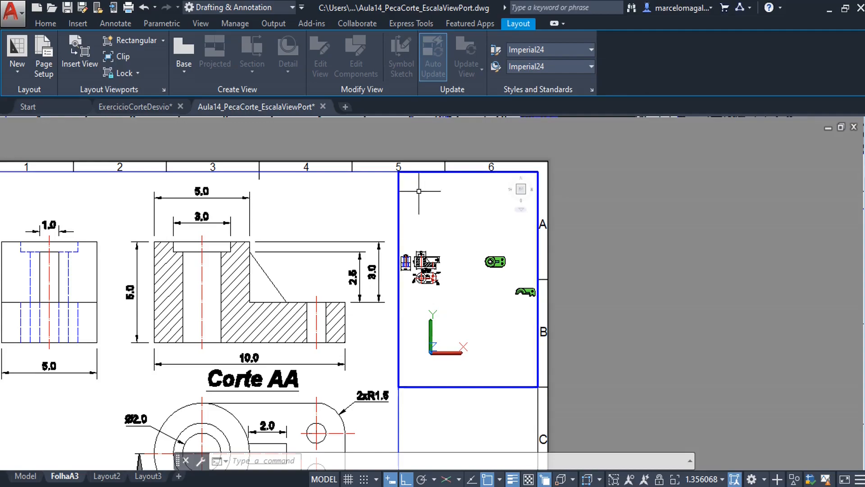
left_click(409, 179)
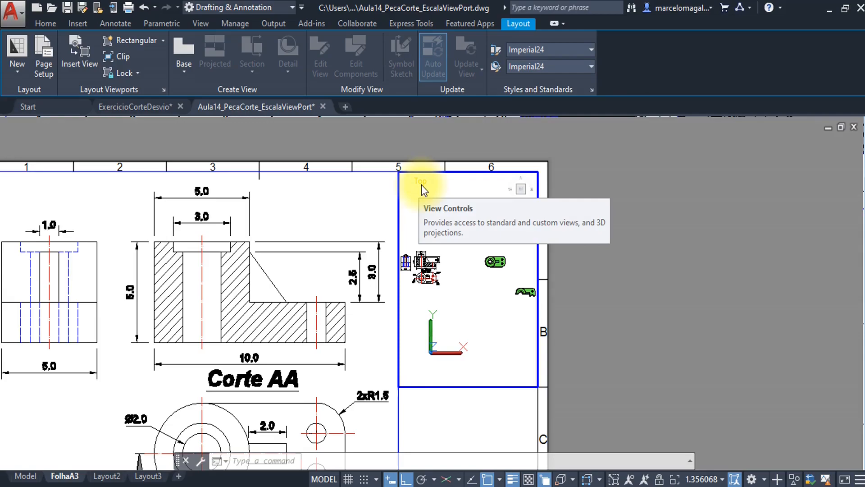
left_click(421, 185)
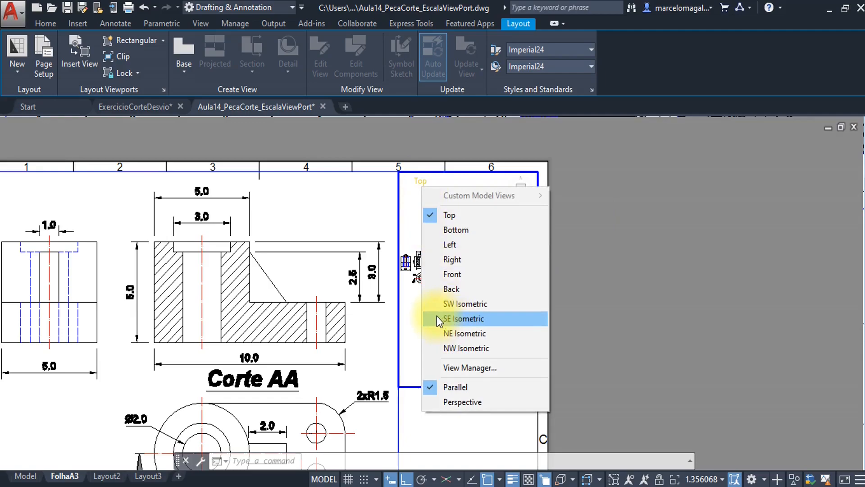
left_click(460, 319)
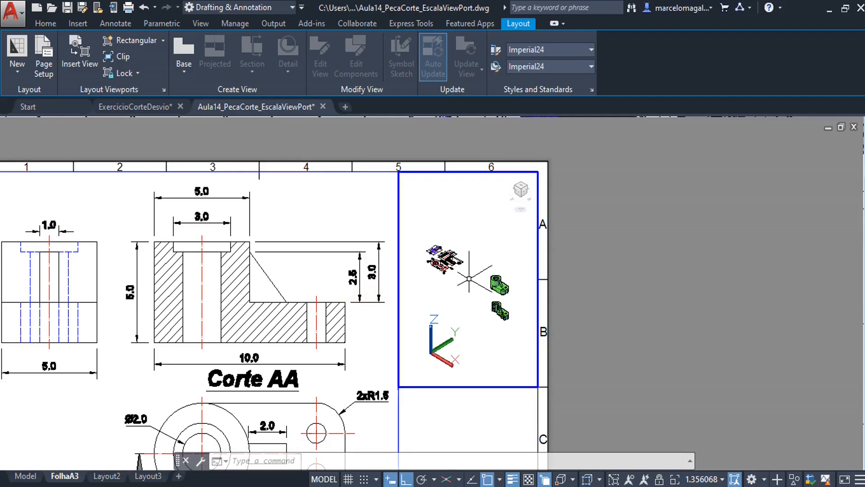
Enlarge the complete, unsectioned green solid and bring it near the middle of the isometric viewport
scroll(469, 279, "up", 2)
middle_click_drag(468, 281, 428, 322)
scroll(452, 284, "up", 2)
scroll(448, 293, "up", 1)
scroll(458, 294, "up", 2)
scroll(433, 307, "up", 2)
scroll(428, 319, "down", 1)
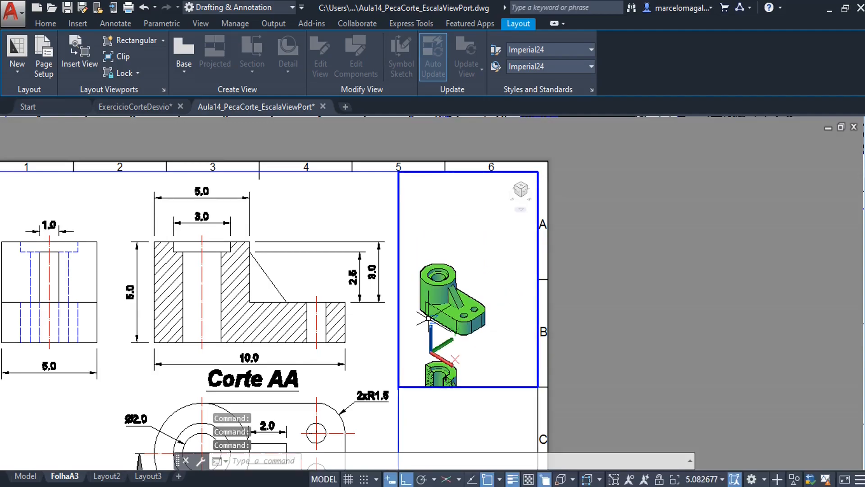
middle_click_drag(415, 283, 418, 271)
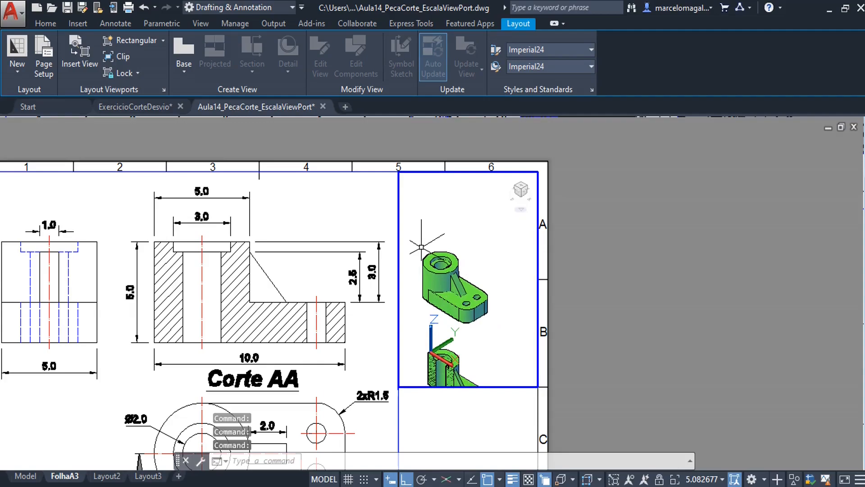
Use Zoom Window around the complete green solid so that it fills the isometric viewport
type("z")
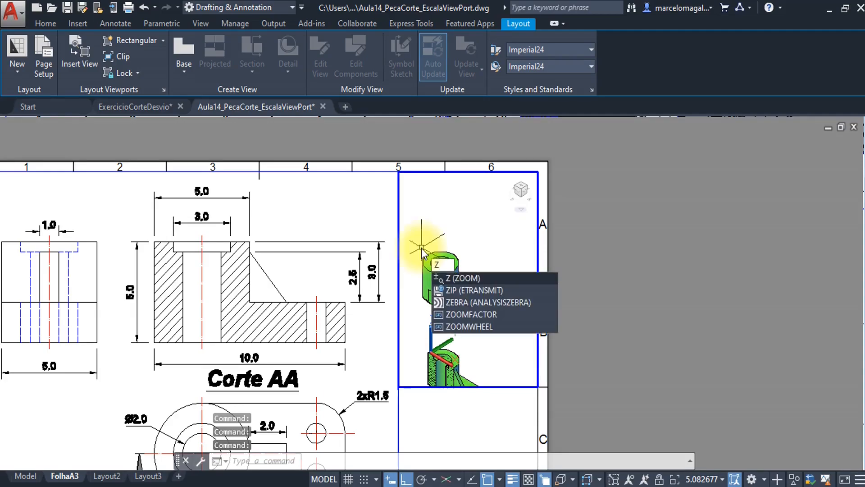
key("Return")
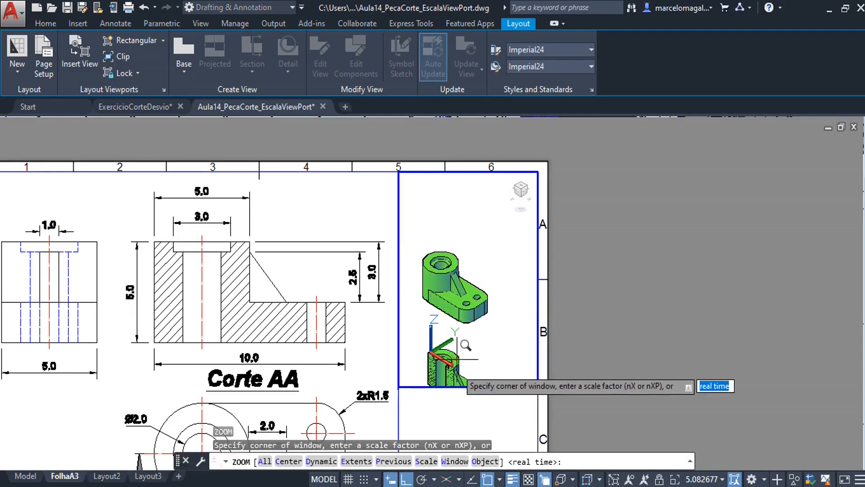
left_click(453, 461)
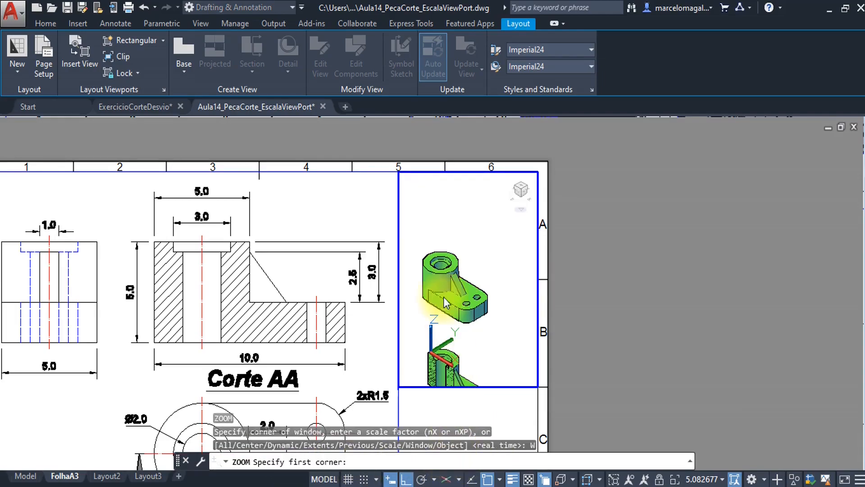
left_click(415, 231)
left_click(495, 327)
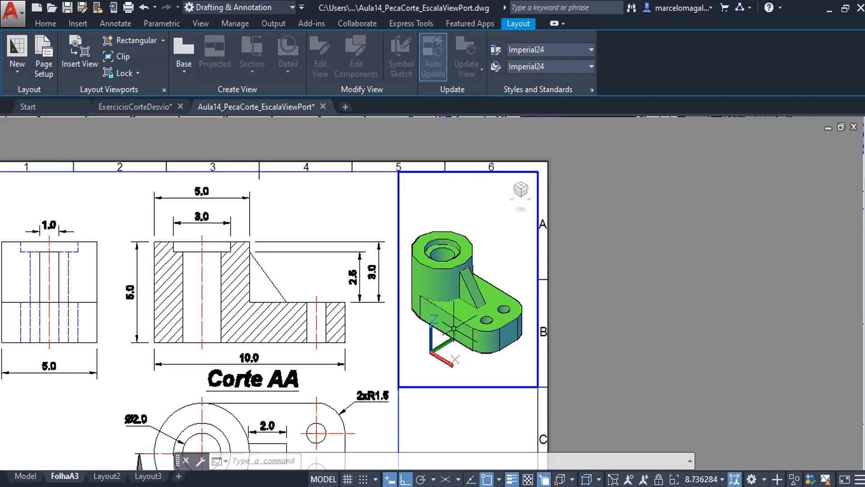
Orbit the solid slightly to show more of its top, and return to paper space
double_click(459, 359)
mouse_move(453, 358)
middle_mouse_down("shift")
mouse_move(460, 371)
mouse_move(460, 359)
mouse_move(449, 357)
mouse_move(460, 366)
mouse_move(452, 351)
mouse_move(462, 349)
middle_mouse_up("shift")
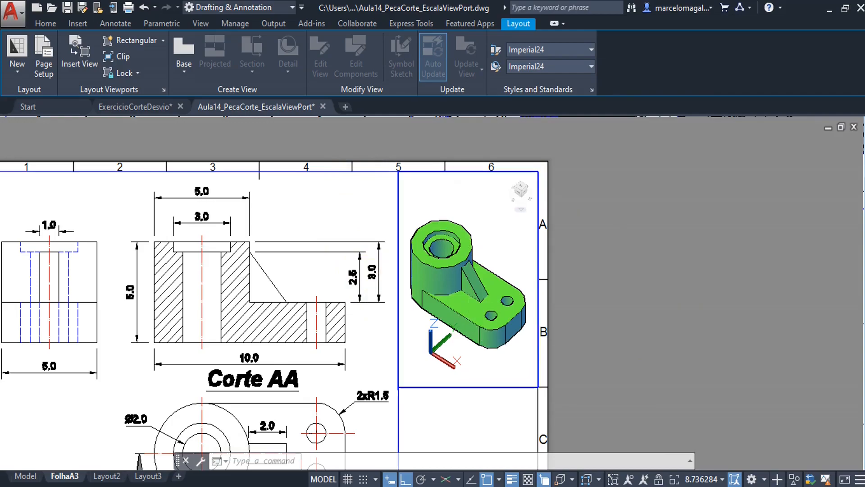
double_click(624, 332)
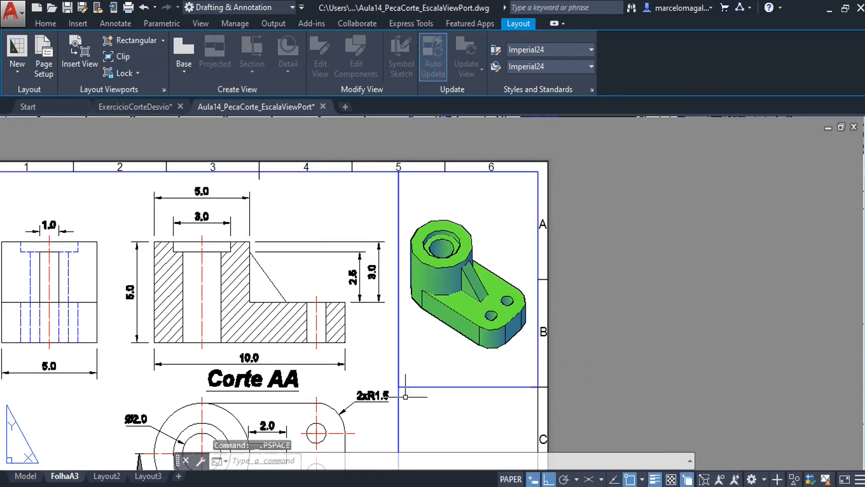
Create a second rectangular viewport from the isometric viewport's lower-left corner to the upper-right corner of the title block
scroll(466, 350, "down", 2)
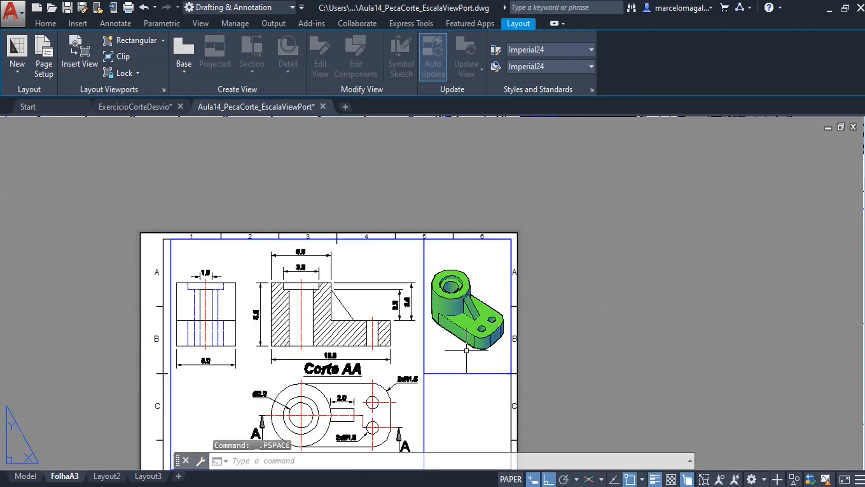
middle_click_drag(487, 400, 473, 300)
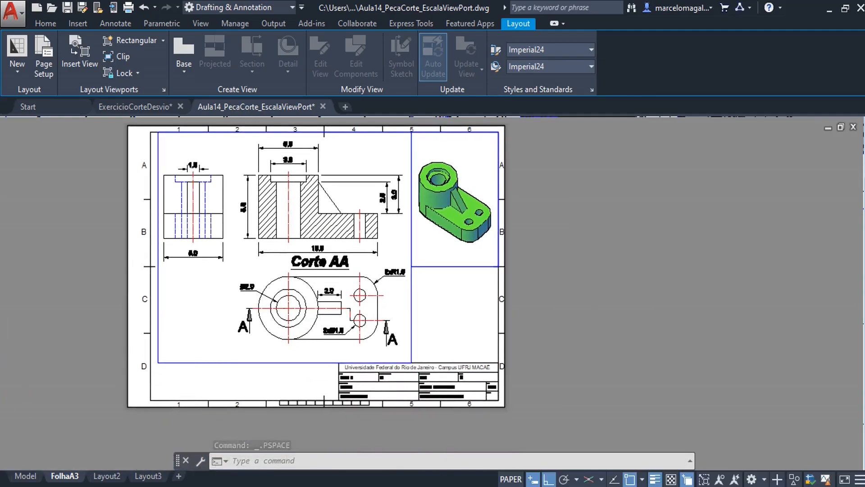
scroll(465, 310, "up", 2)
middle_click_drag(398, 324, 420, 323)
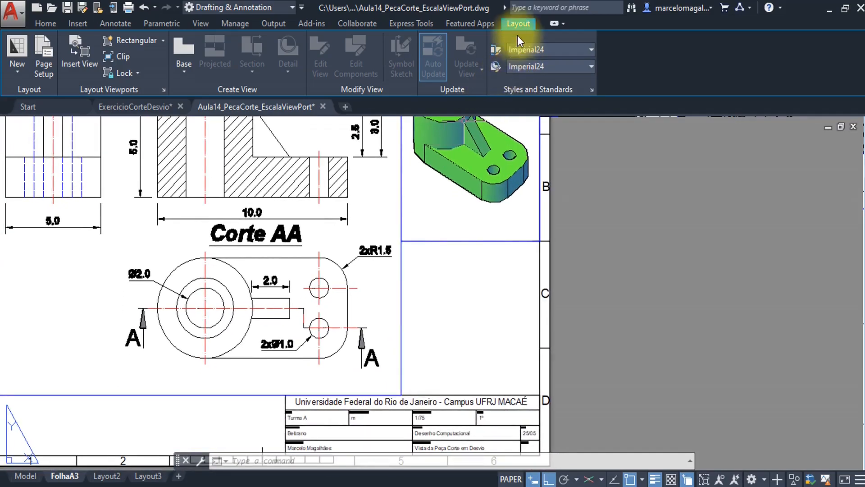
left_click(517, 22)
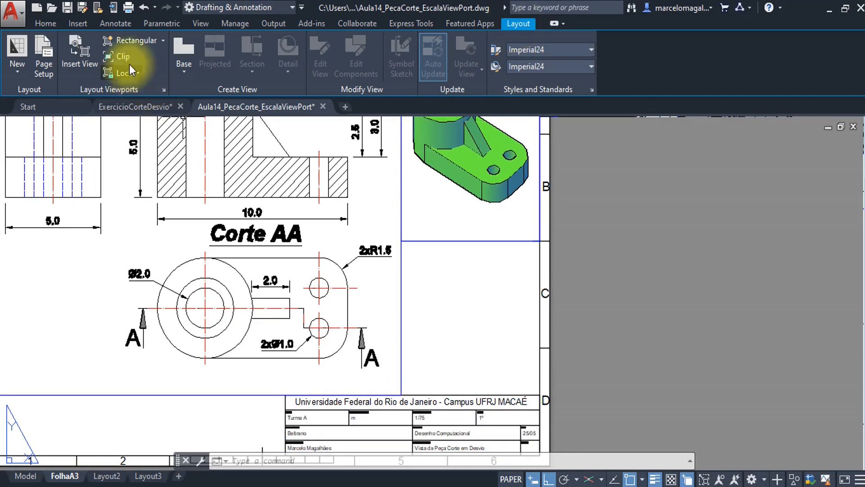
left_click(135, 42)
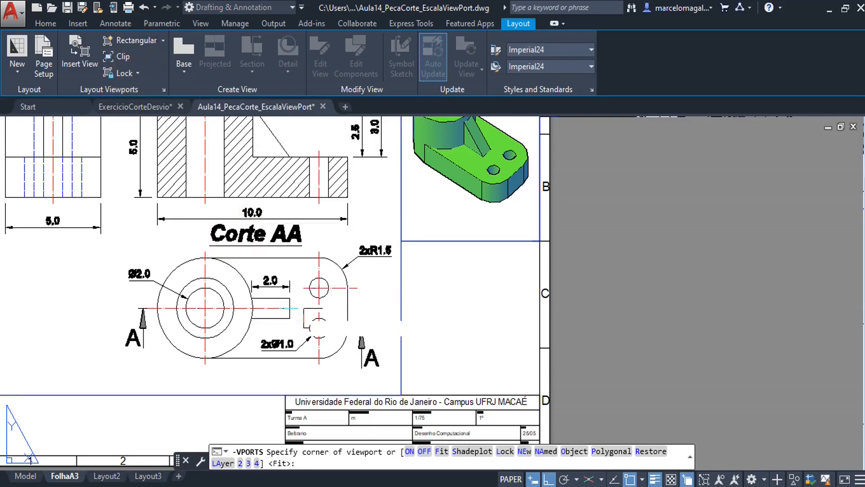
left_click(401, 241)
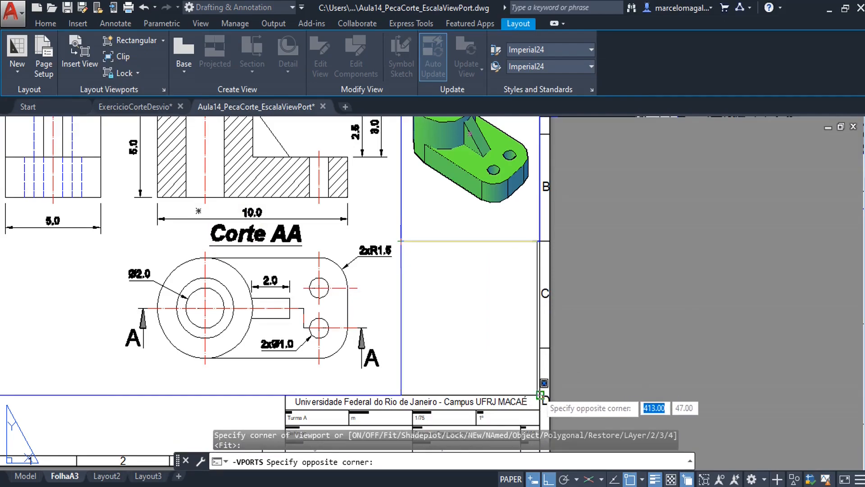
left_click(539, 392)
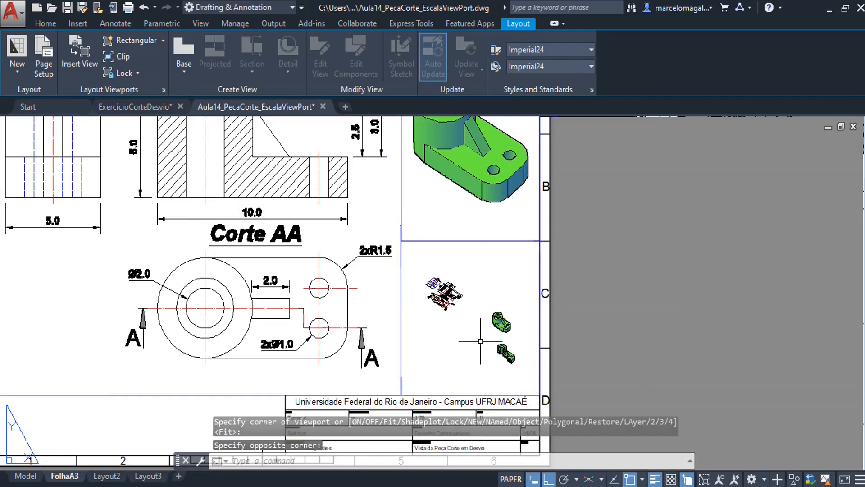
Activate model space in the new viewport above the title block, leaving no objects selected
scroll(481, 342, "up", 2)
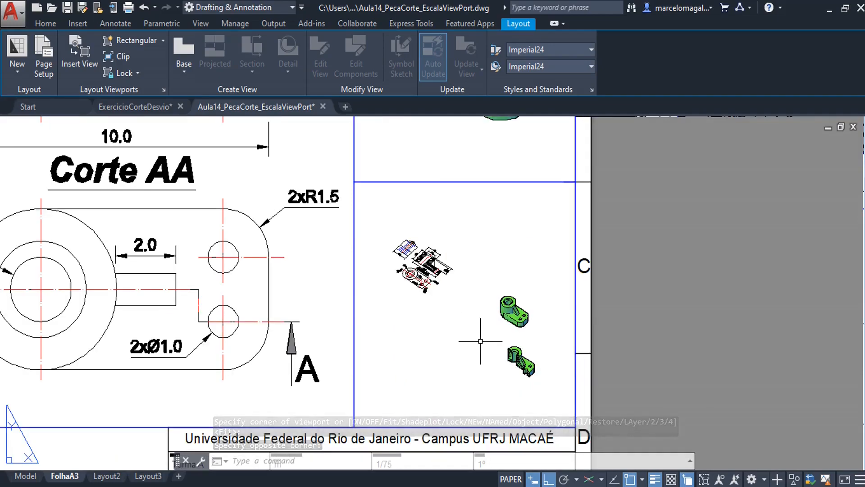
middle_click_drag(480, 341, 506, 330)
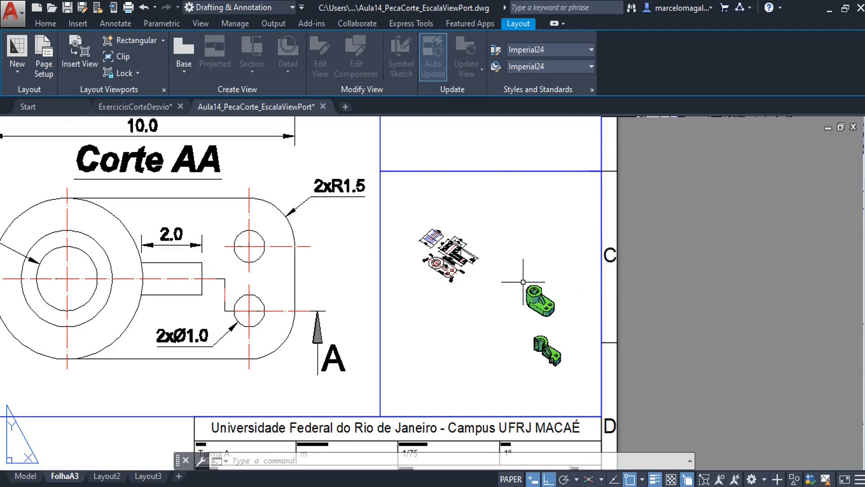
double_click(446, 345)
left_click(446, 344)
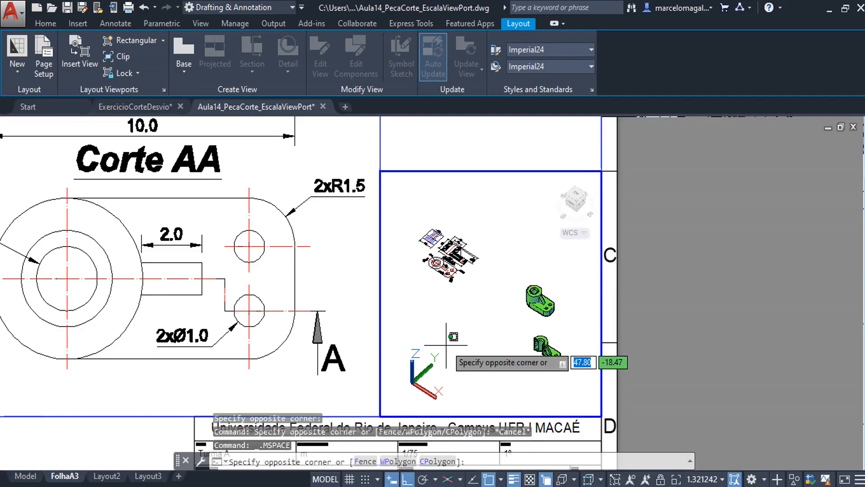
left_click(468, 263)
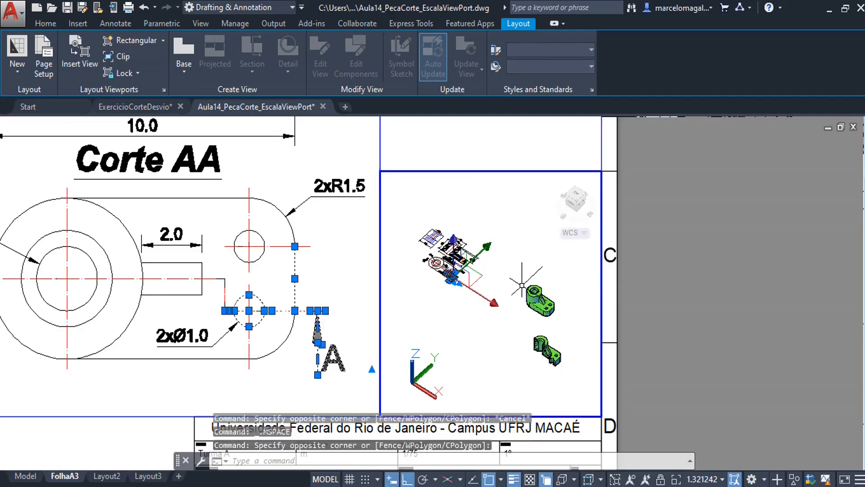
key("Escape")
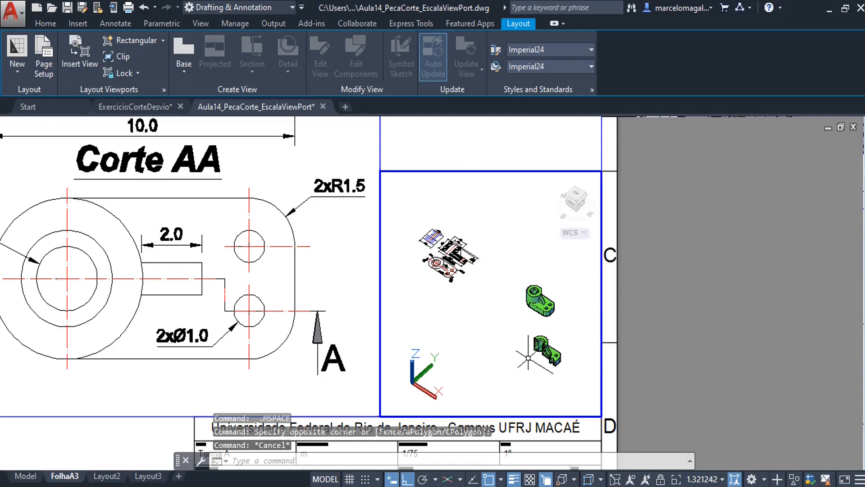
Use Zoom Window around the green sectioned solid so that it fills the active viewport above the title block
middle_click_drag(528, 357, 494, 325)
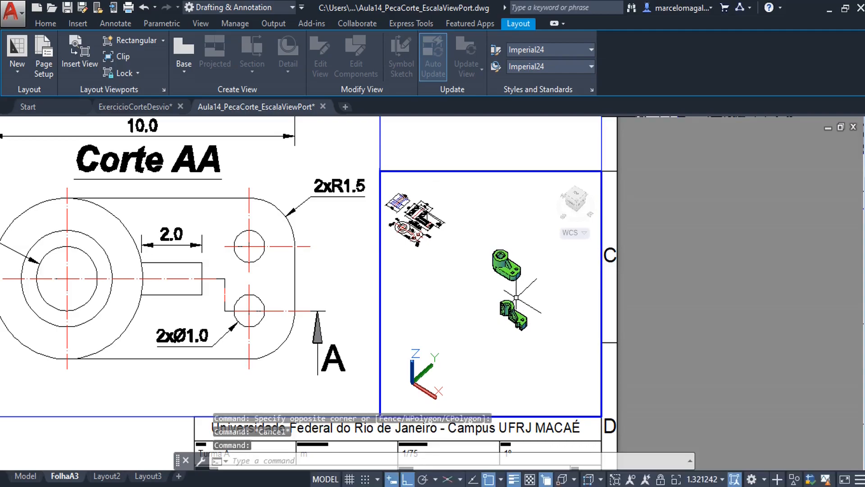
scroll(516, 297, "up", 2)
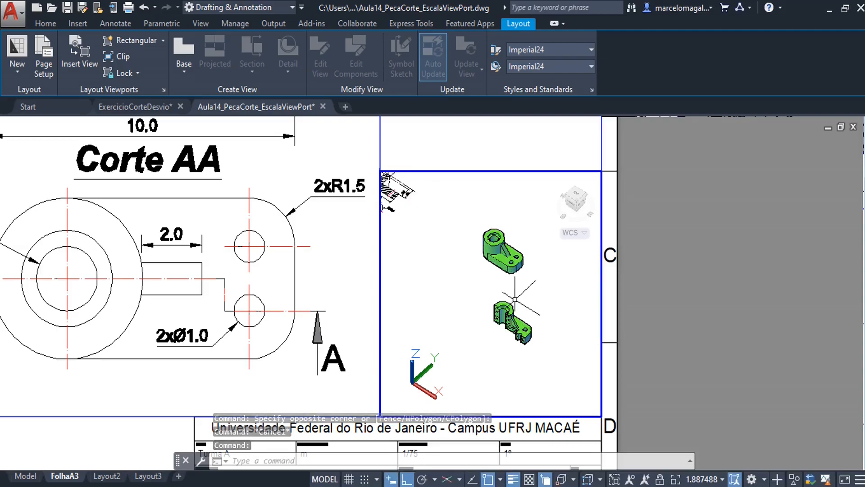
scroll(516, 314, "up", 4)
key("Escape")
middle_click_drag(516, 314, 492, 300)
scroll(498, 301, "up", 2)
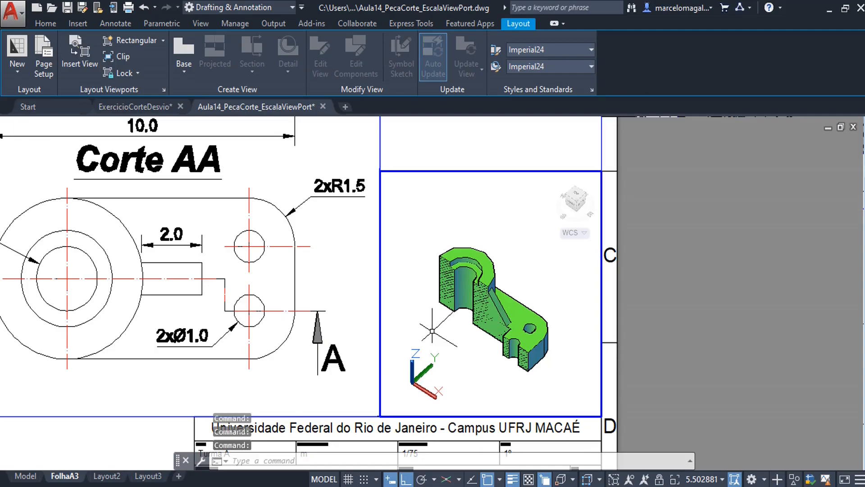
type("z")
key("Return")
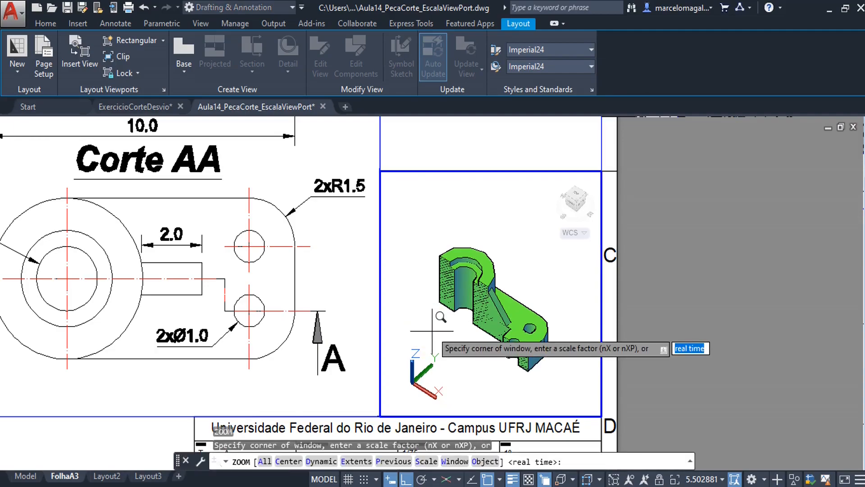
type("w")
key("Return")
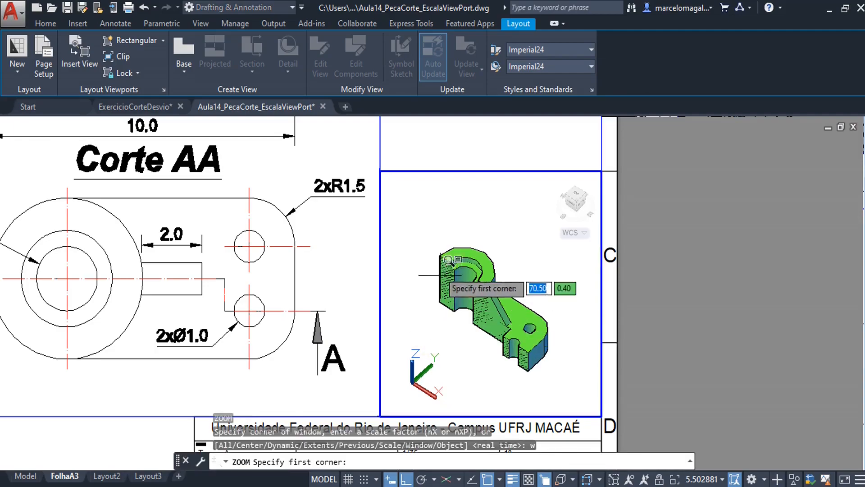
left_click(434, 257)
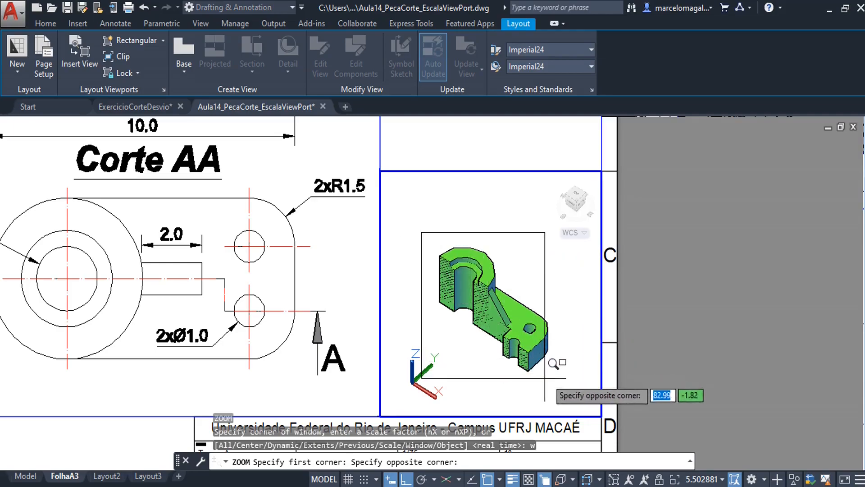
left_click(564, 366)
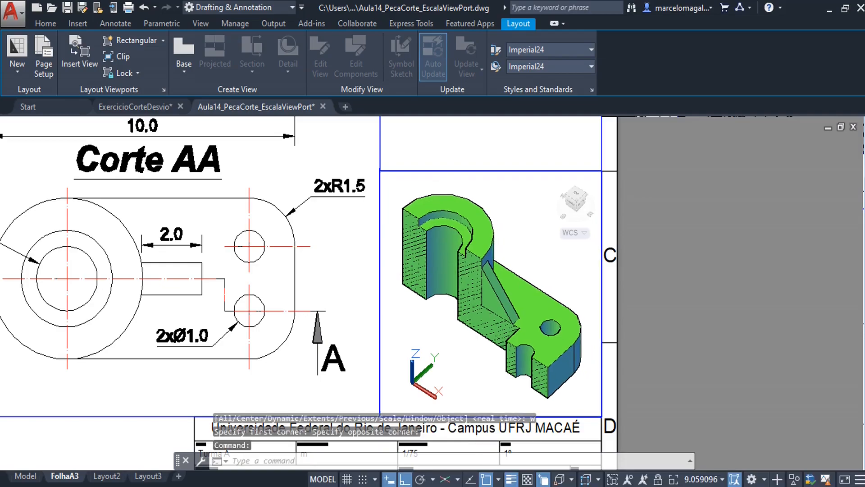
middle_click(475, 355, "shift")
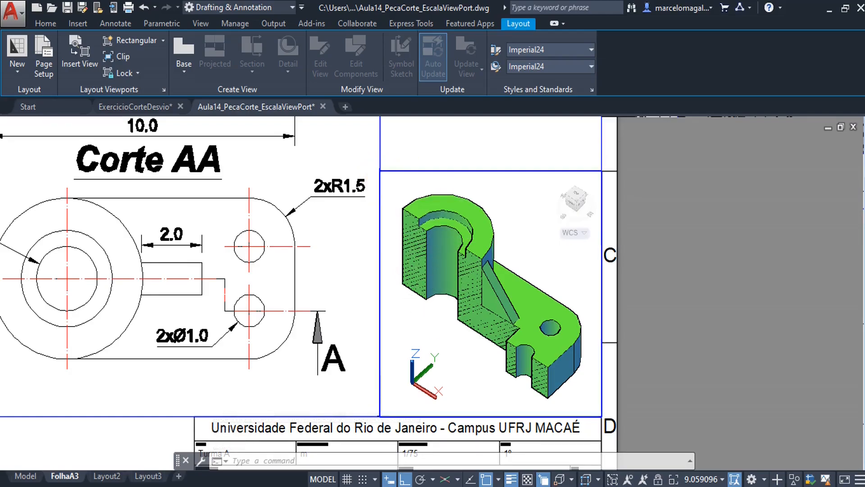
Set the active viewport to the SE Isometric view and bring the sectioned solid closer to its centre
left_click(403, 181)
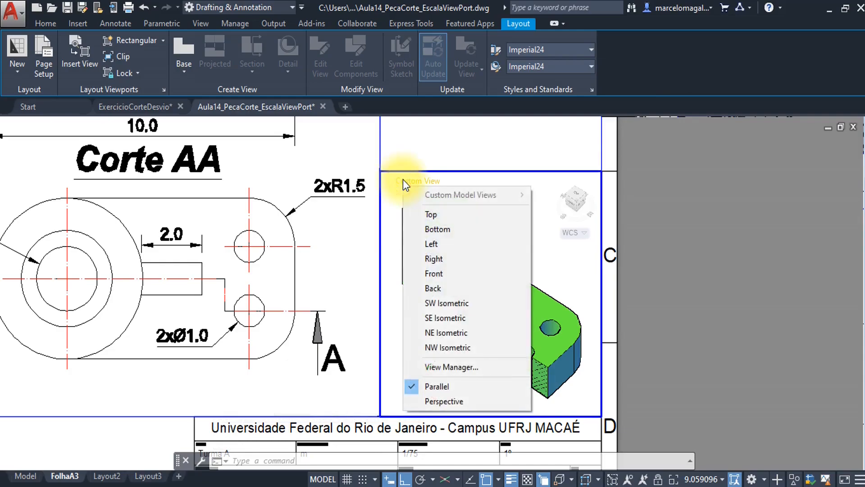
left_click(431, 318)
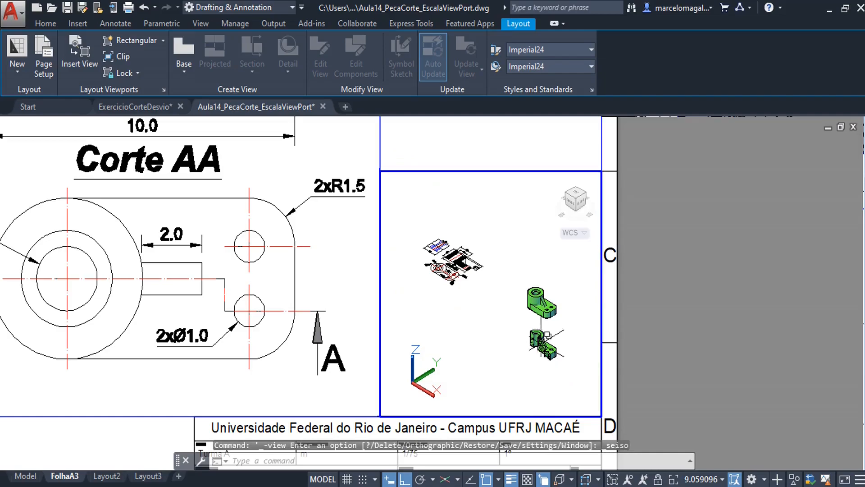
middle_click_drag(469, 354, 441, 354)
scroll(514, 345, "up", 5)
middle_click_drag(512, 345, 481, 314)
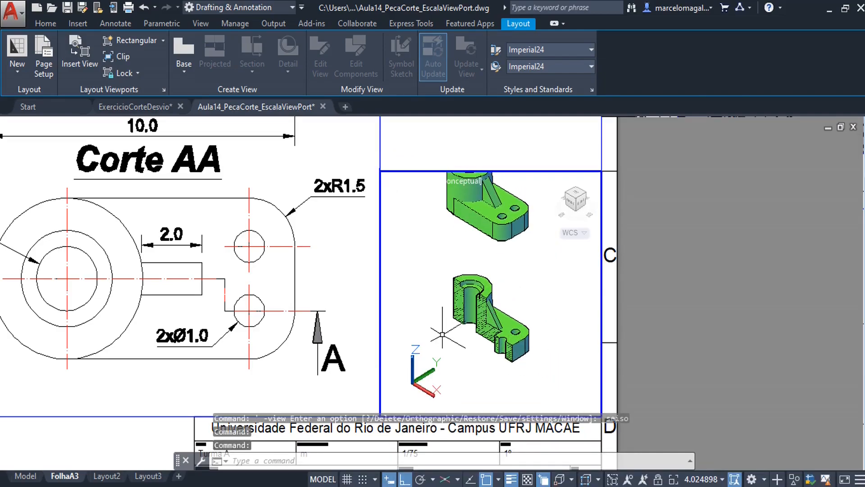
Use Zoom Window around the sectioned solid to enlarge it in the SE isometric viewport
type("zoom")
key("Return")
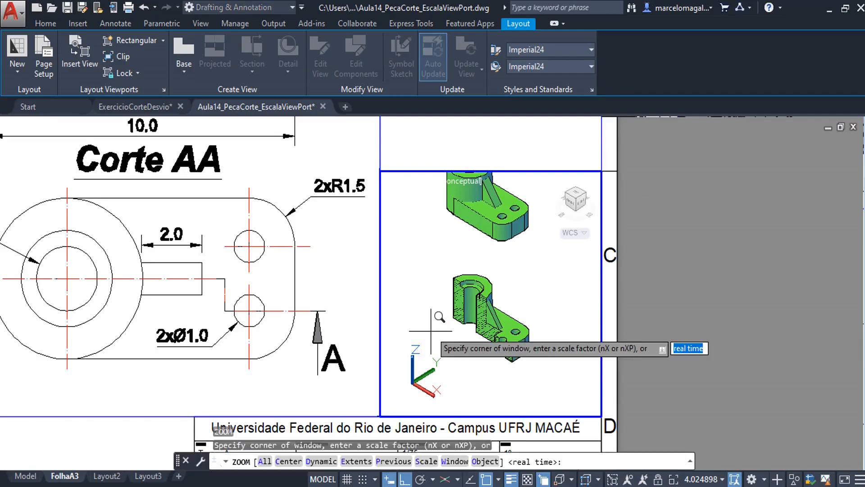
type("w")
key("Return")
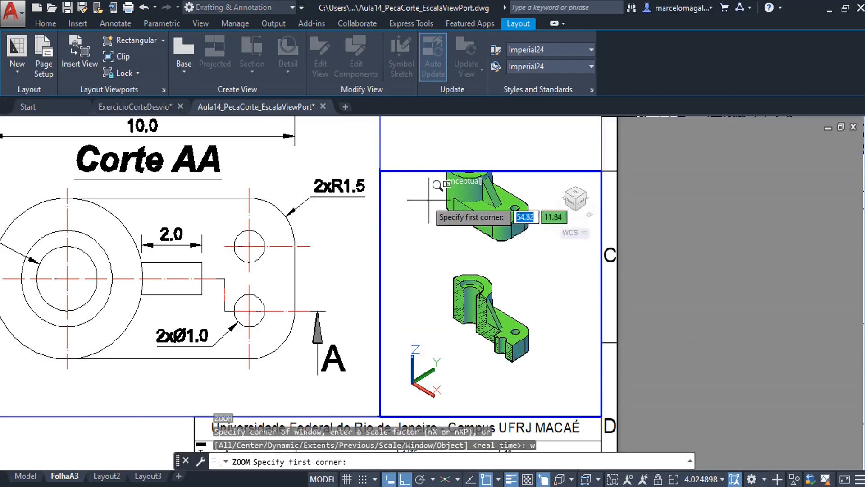
left_click(429, 258)
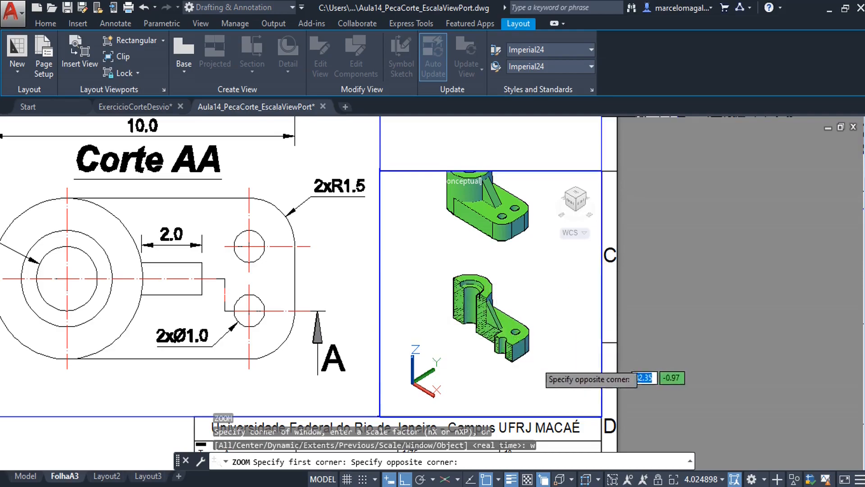
left_click(553, 355)
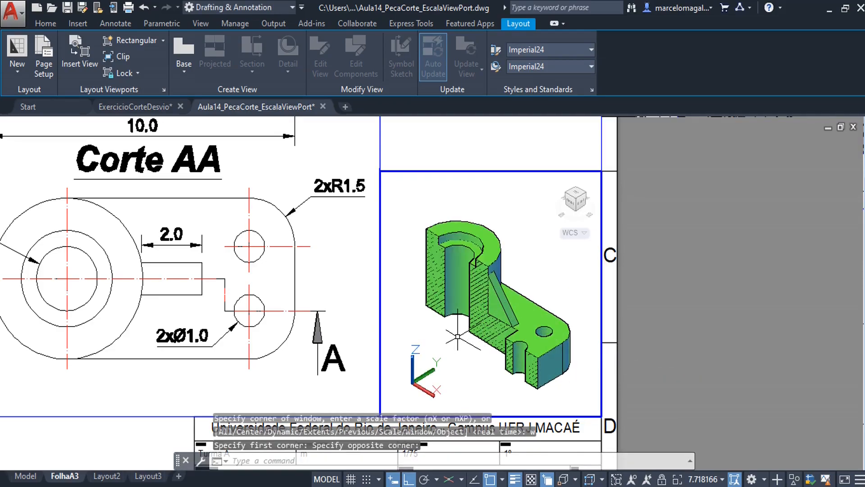
Tighten the viewport framing with another Zoom Window drawn closely around the sectioned solid
scroll(458, 336, "up", 3)
scroll(458, 336, "down", 4)
middle_click_drag(458, 336, 450, 333)
key("Escape")
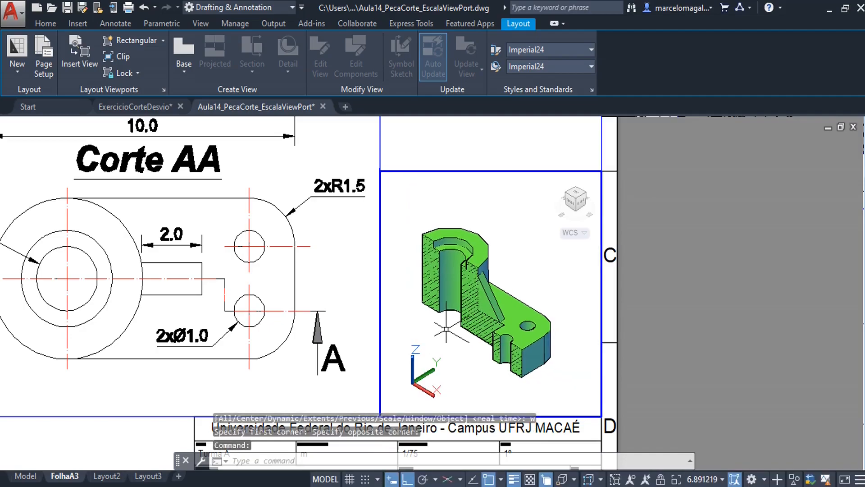
type("z")
key("Return")
type("w")
key("Return")
left_click(411, 229)
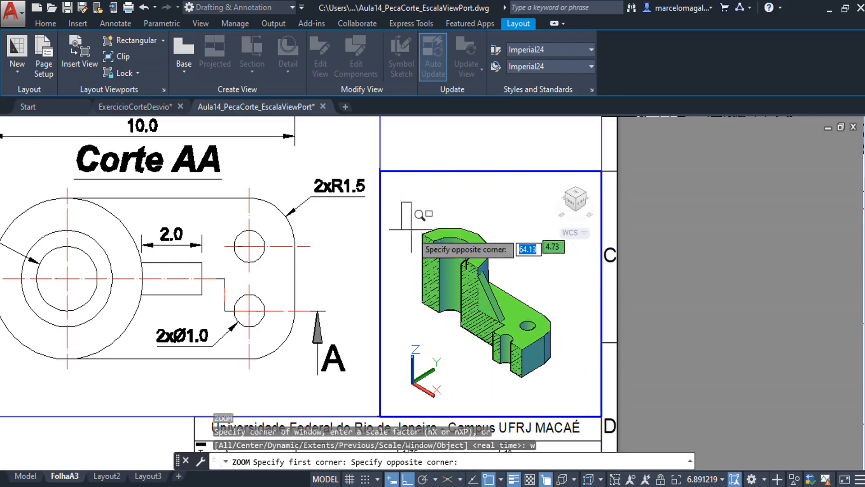
left_click(561, 379)
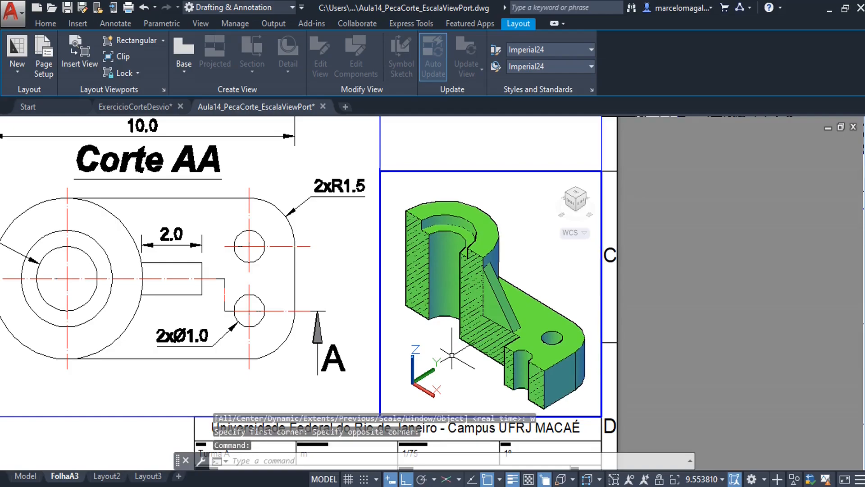
Orbit the sectioned solid slightly to show more of its cut faces, and return to paper space
middle_click_drag(452, 355, 459, 355, "shift")
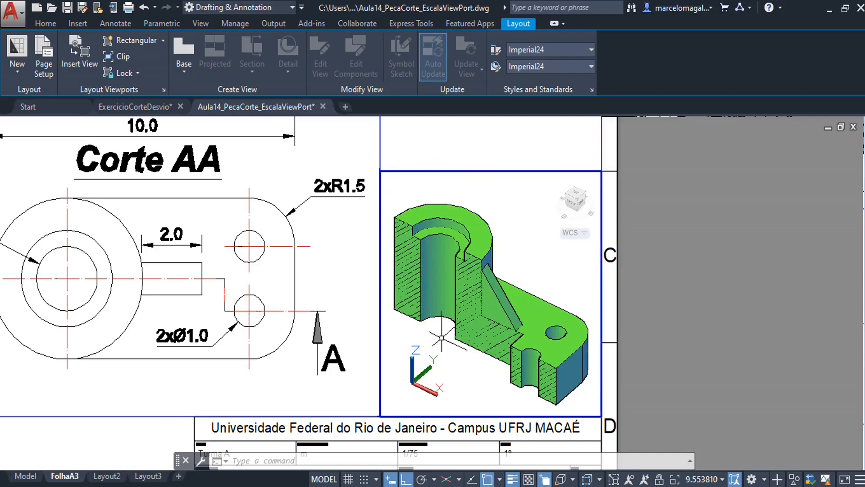
mouse_move(453, 321)
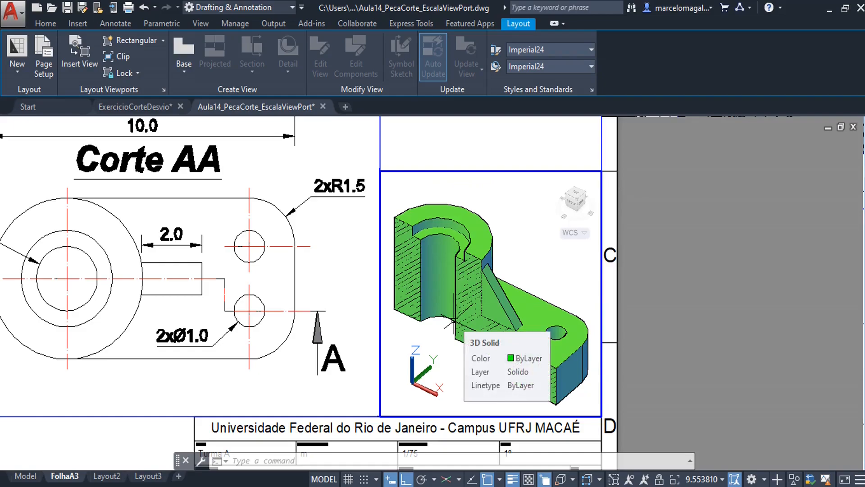
double_click(685, 268)
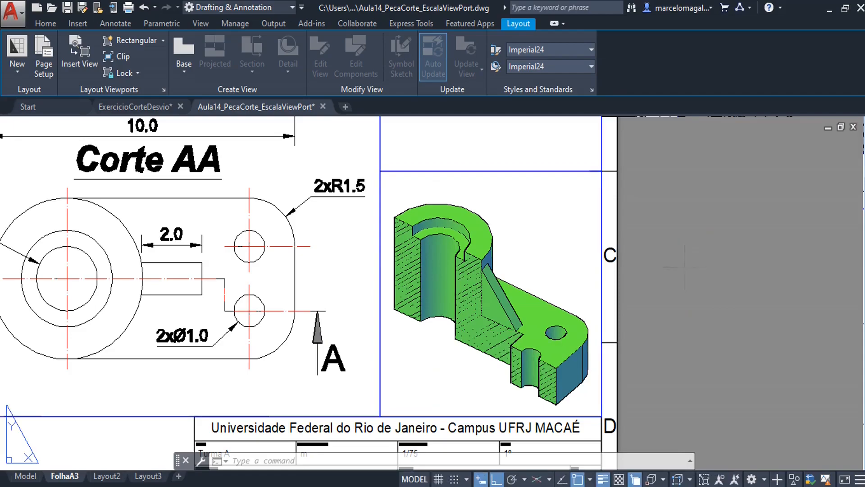
left_click(681, 266)
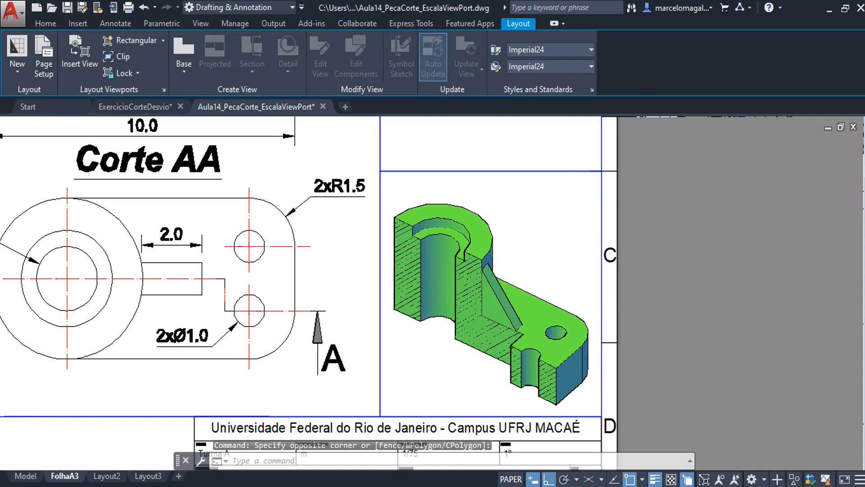
Review the complete FolhaA3 sheet, checking the dimensioned views and both isometric viewports beside them
scroll(659, 263, "down", 3)
middle_click_drag(658, 262, 601, 301)
scroll(566, 287, "up", 2)
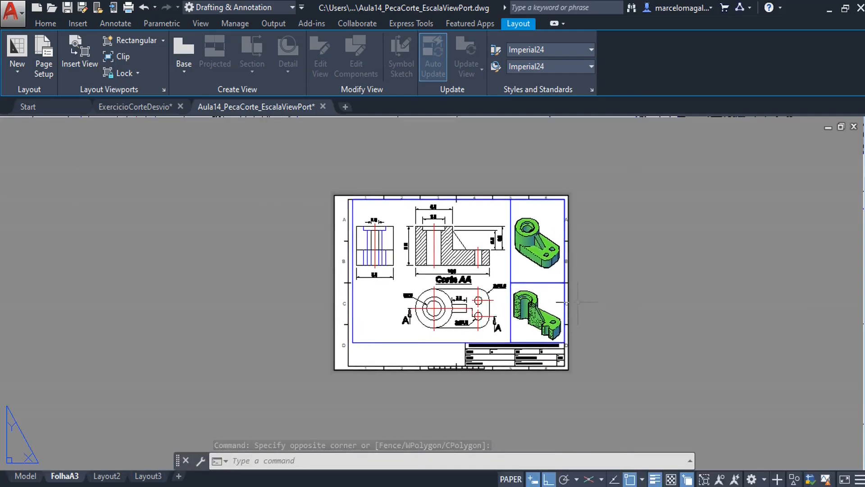
middle_click_drag(464, 272, 442, 289)
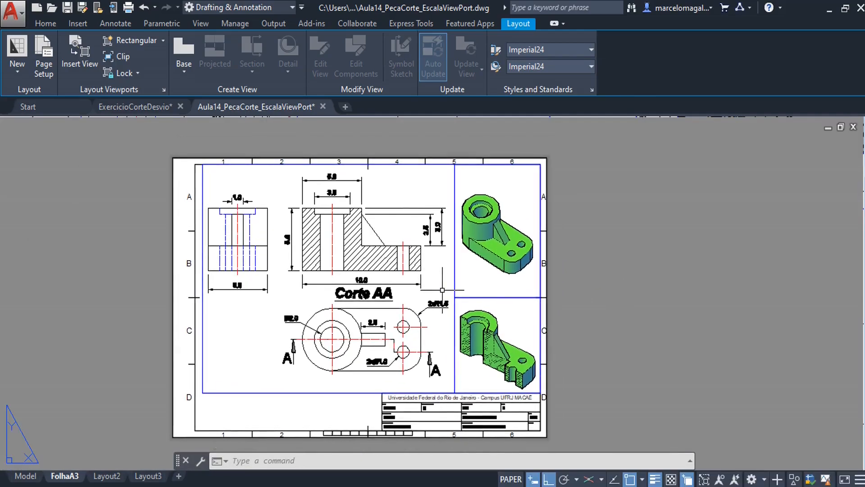
scroll(442, 290, "up", 2)
scroll(393, 266, "down", 2)
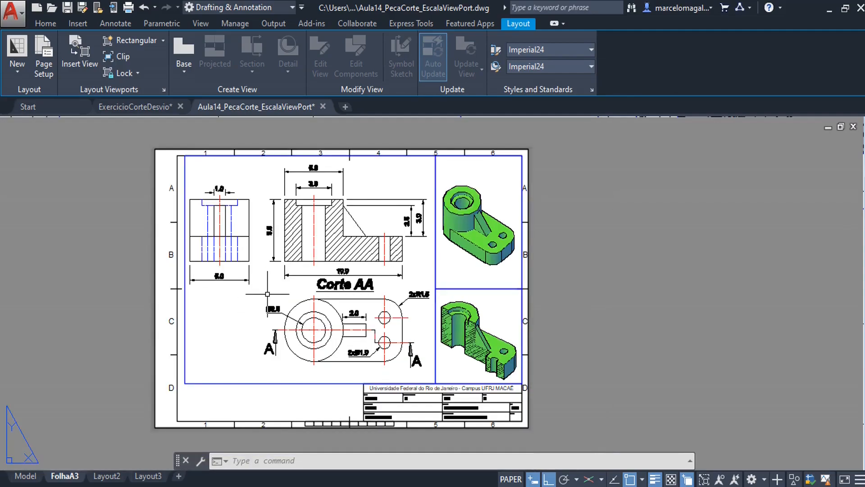
scroll(267, 294, "up", 2)
middle_click_drag(261, 303, 217, 339)
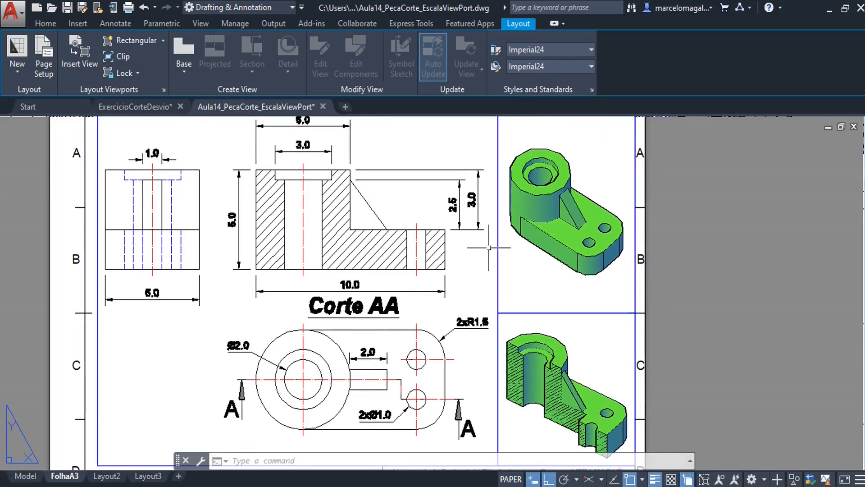
scroll(567, 250, "down", 2)
middle_click_drag(567, 251, 548, 250)
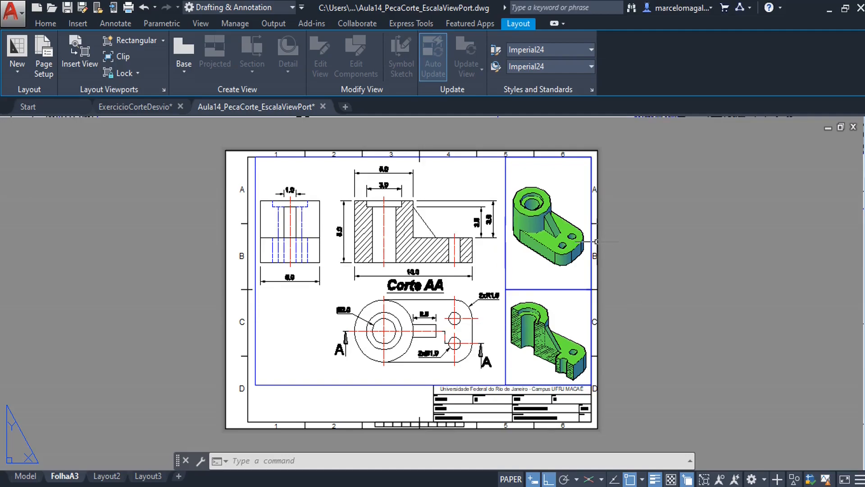
Switch to model space, bring the drawing and both solids into view, and set the SE Isometric view
left_click(26, 475)
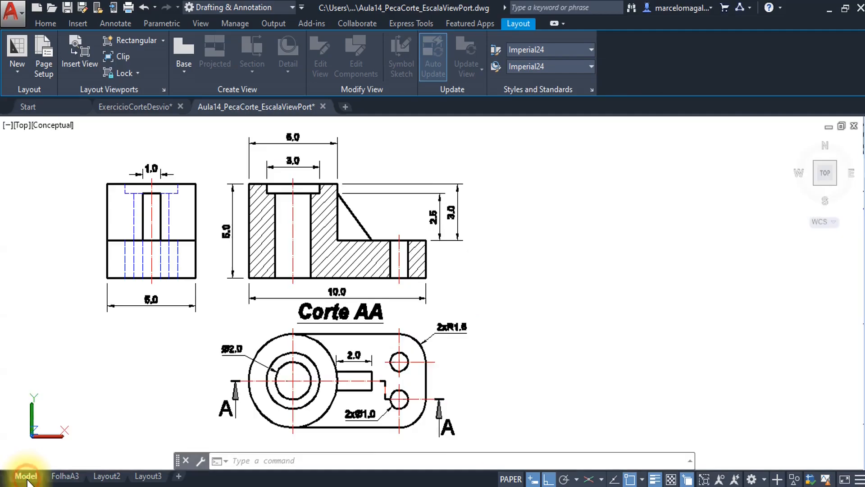
scroll(493, 319, "down", 5)
middle_click_drag(493, 319, 375, 296)
key("Escape")
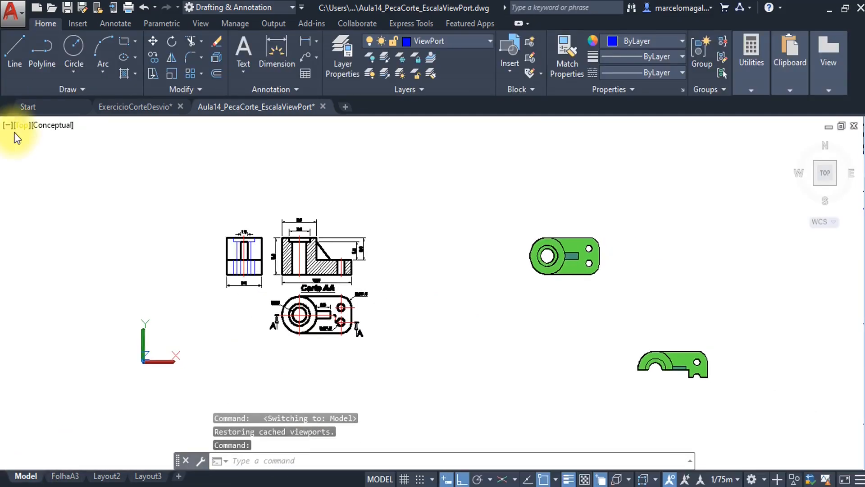
left_click(24, 127)
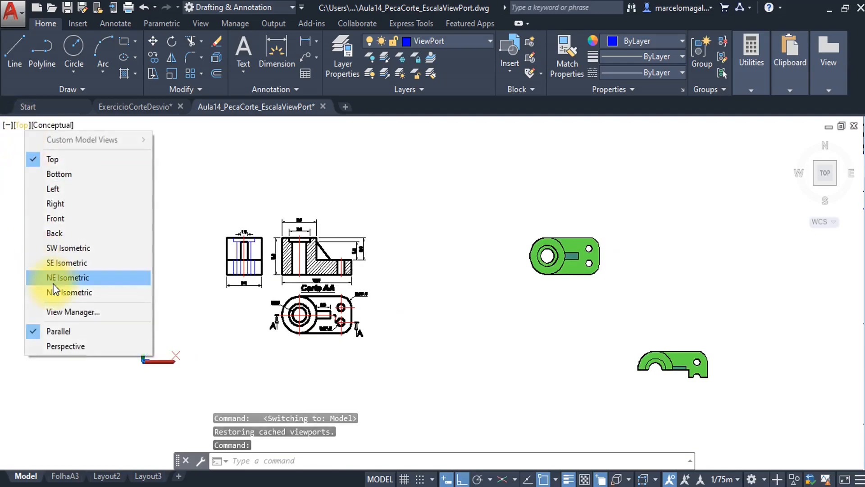
left_click(70, 264)
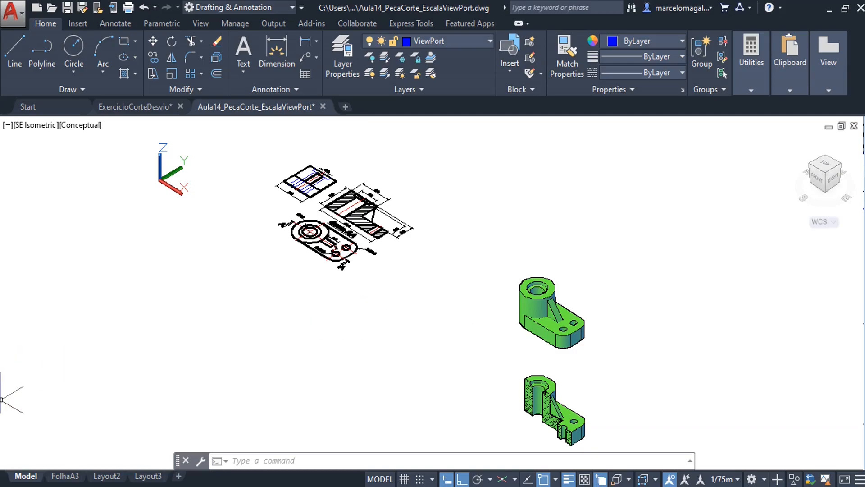
Return to the FolhaA3 layout and examine the arrangement of its views and viewports
mouse_move(77, 481)
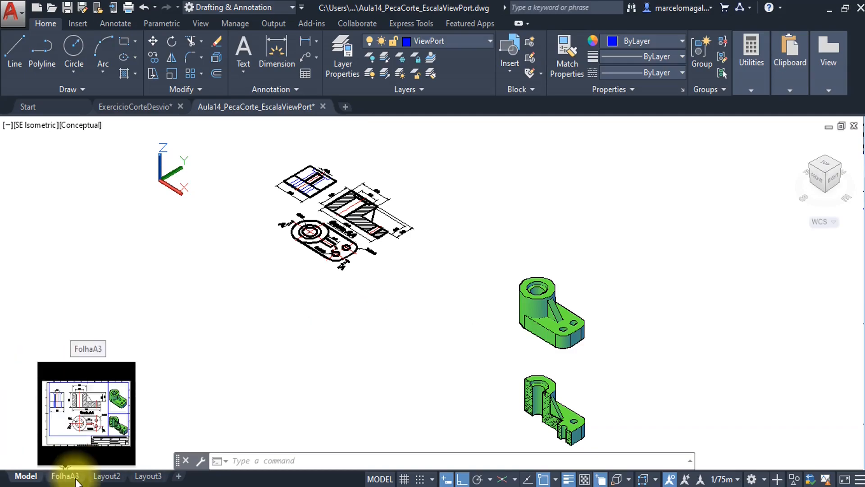
left_click(65, 476)
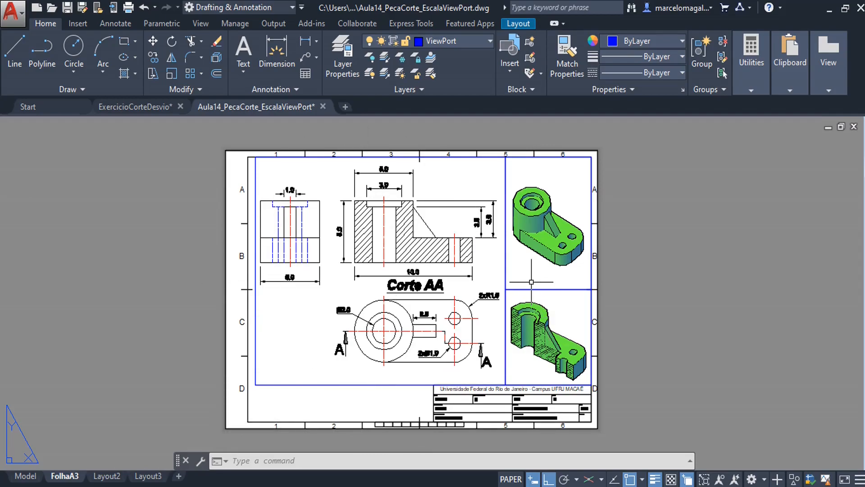
middle_click_drag(529, 282, 481, 286)
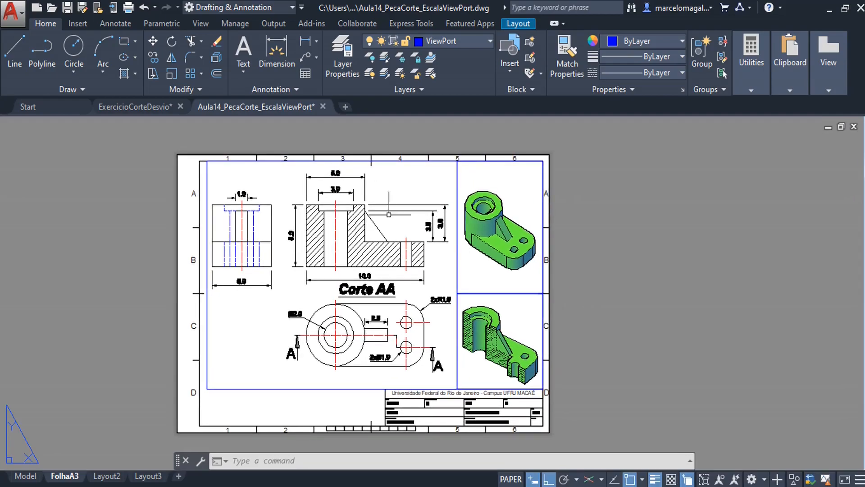
scroll(464, 270, "up", 3)
scroll(463, 266, "down", 3)
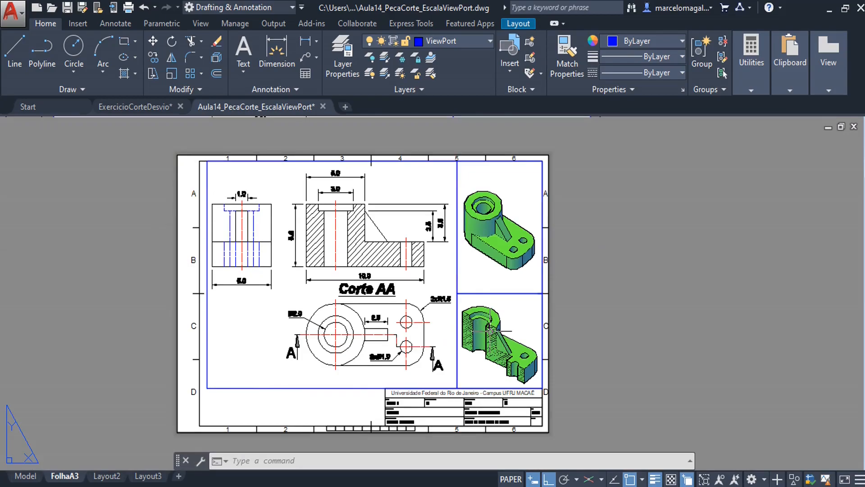
Make layer 0 current and turn off the ViewPort layer to hide the viewport frames on the sheet
middle_click_drag(503, 314, 468, 313)
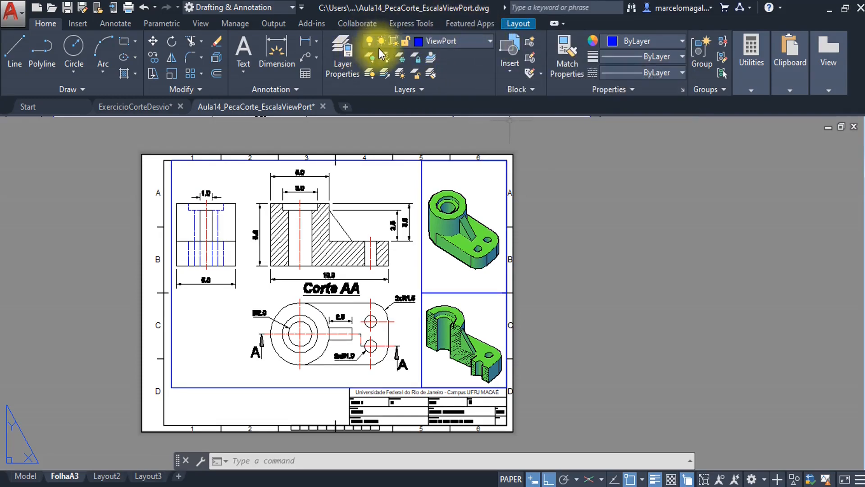
left_click(492, 41)
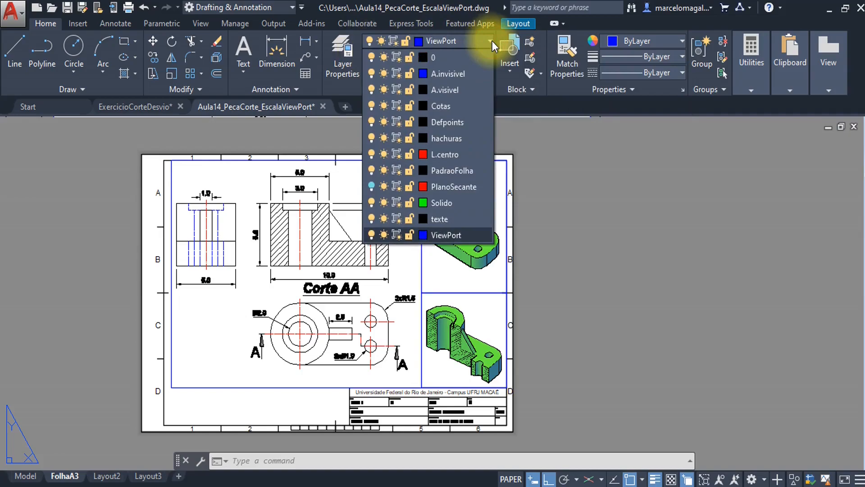
left_click(452, 56)
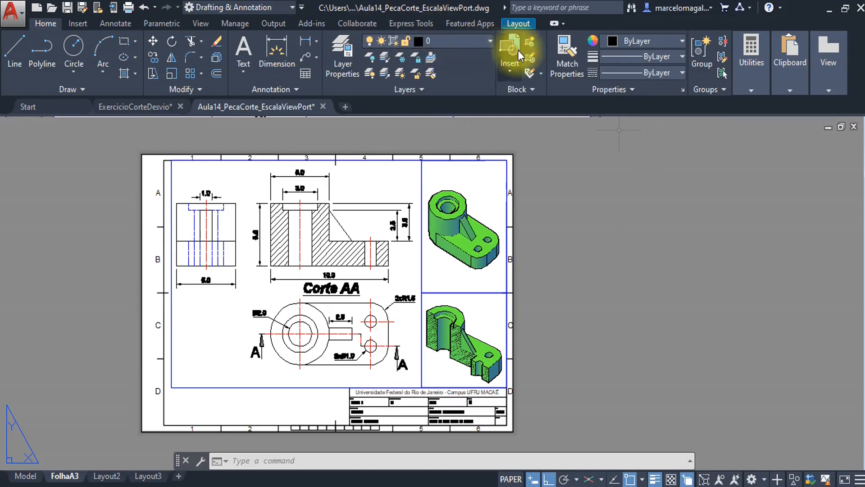
left_click(491, 42)
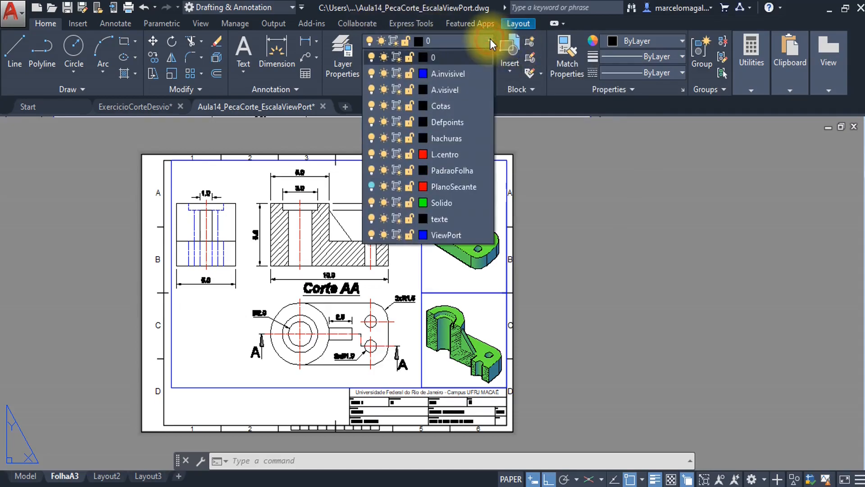
left_click(371, 234)
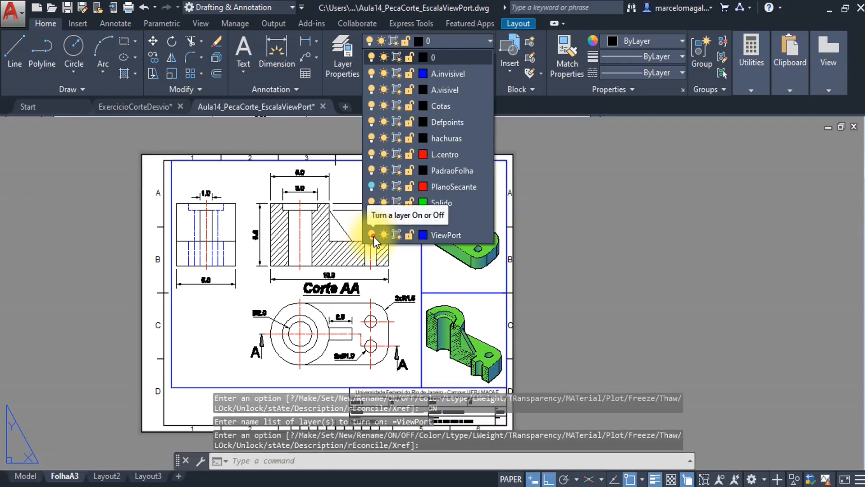
left_click(373, 235)
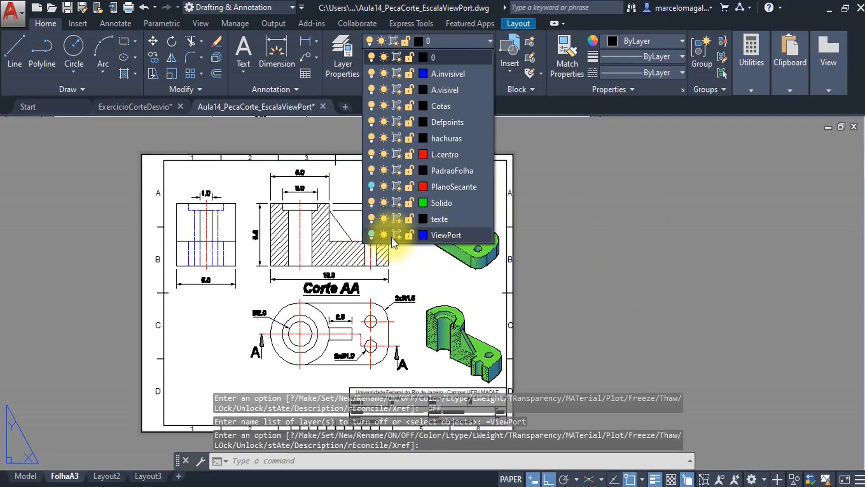
left_click(604, 286)
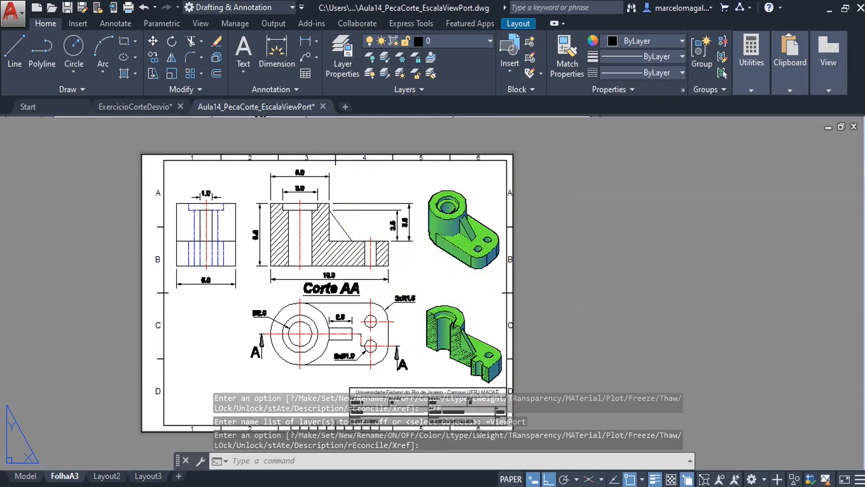
Examine the sheet without its viewport frames, briefly activating the full part's isometric viewport and returning to paper space
middle_click_drag(428, 322, 440, 289)
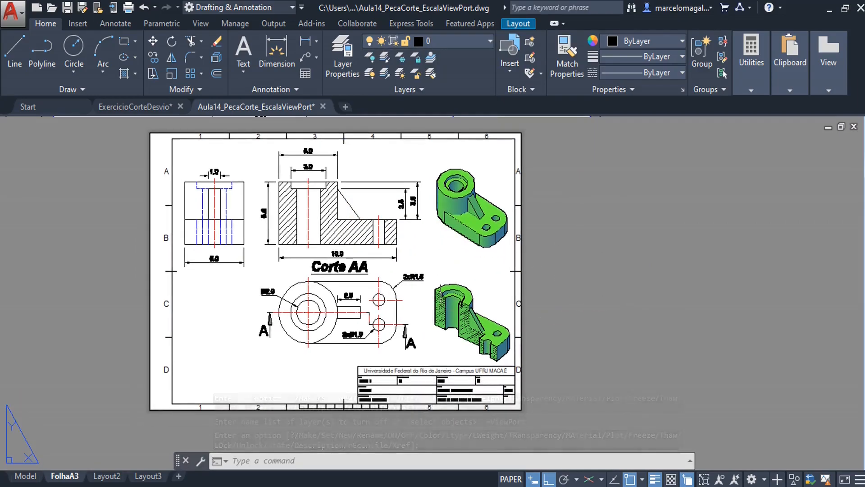
scroll(434, 271, "up", 2)
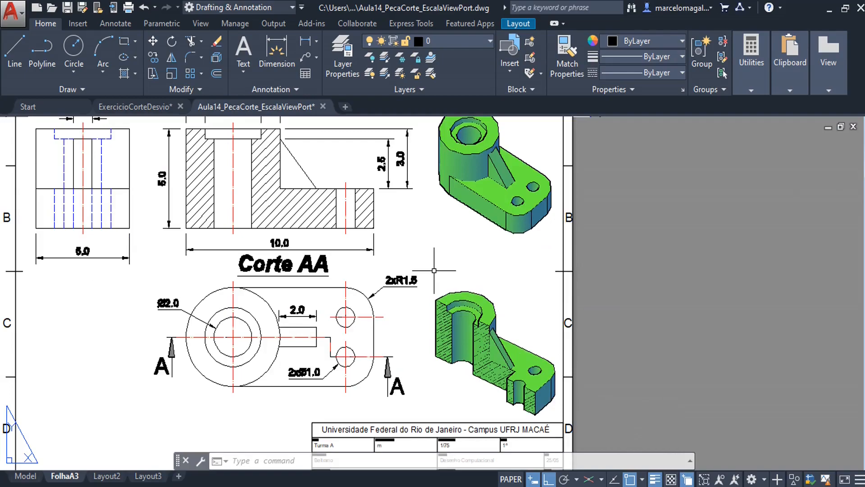
scroll(434, 271, "down", 3)
middle_click_drag(431, 271, 452, 285)
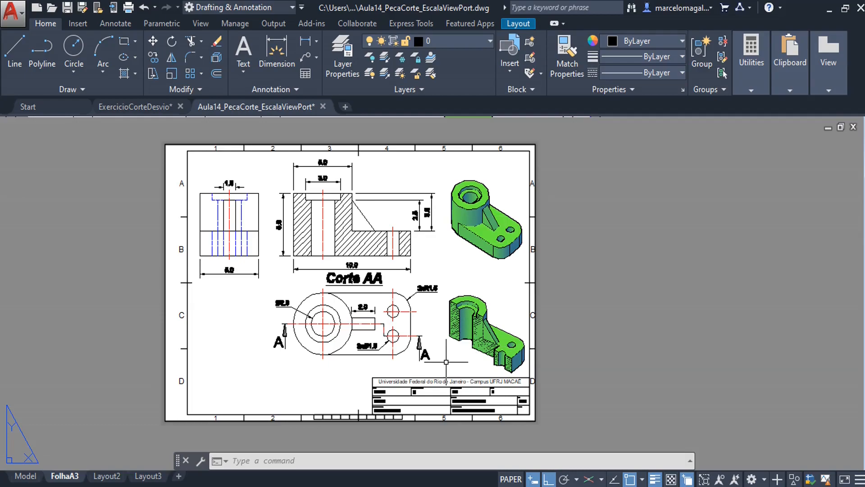
middle_click_drag(443, 251, 415, 257)
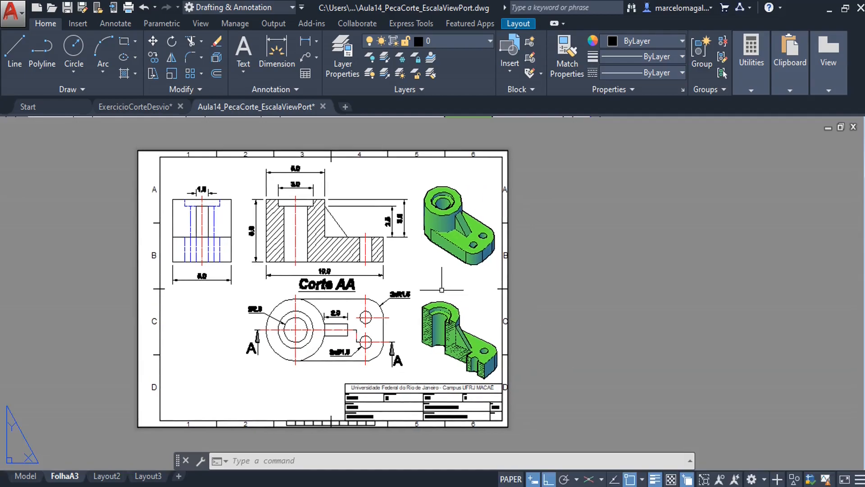
double_click(483, 191)
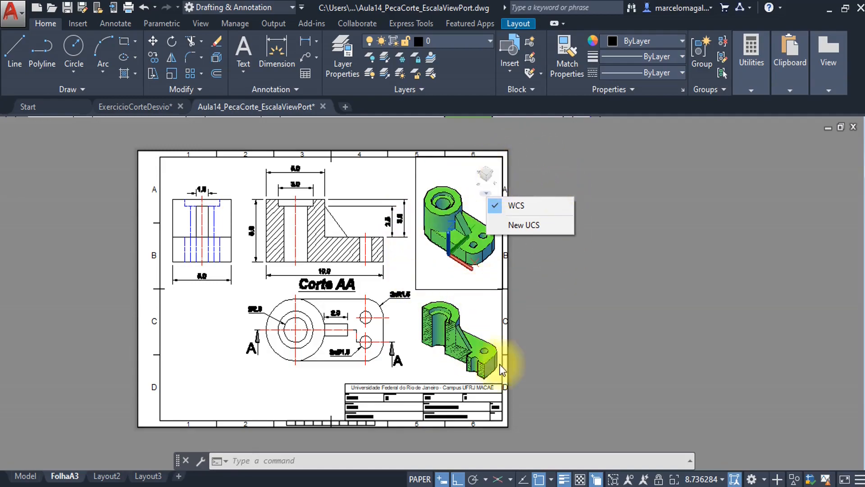
left_click(602, 288)
double_click(602, 288)
left_click(602, 287)
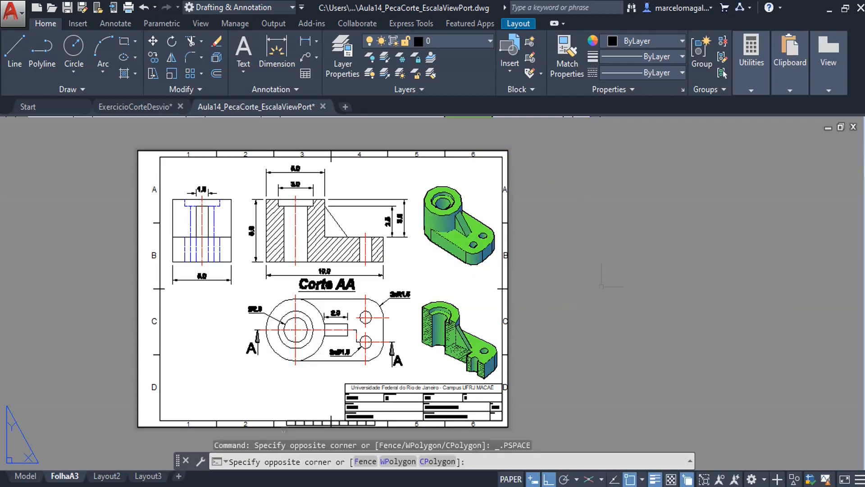
left_click(602, 287)
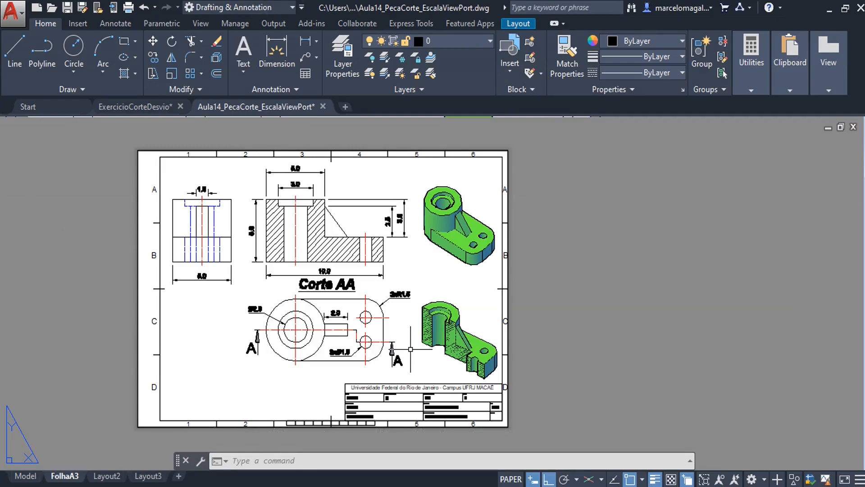
Preview the FolhaA3 layout as a single-sheet plot with DWG To PDF.pc3 on ISO A3 paper at 1:1
middle_click_drag(396, 321, 415, 312)
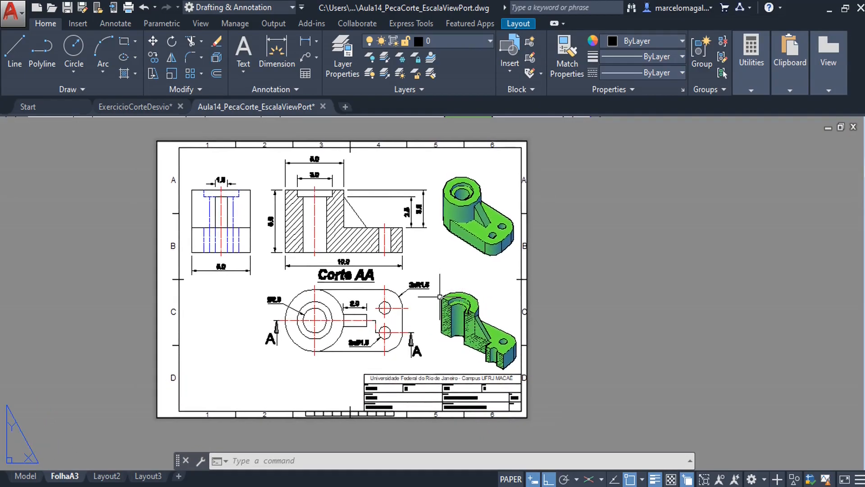
key("ctrl+p")
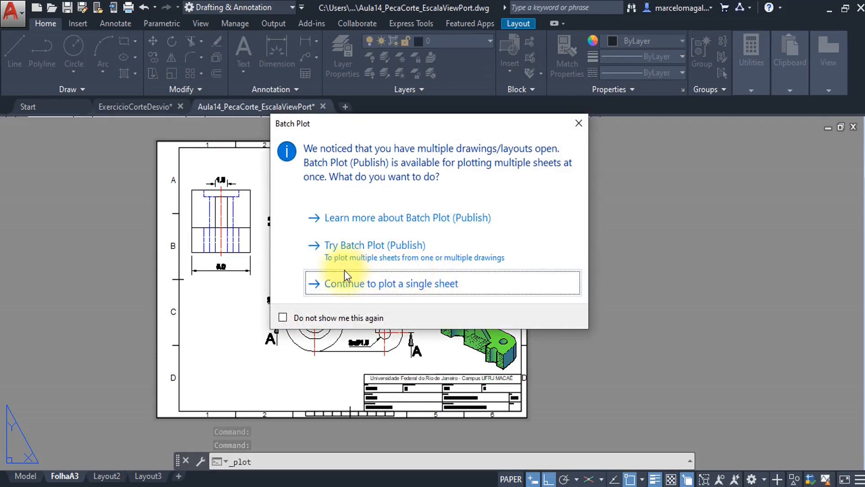
left_click(357, 288)
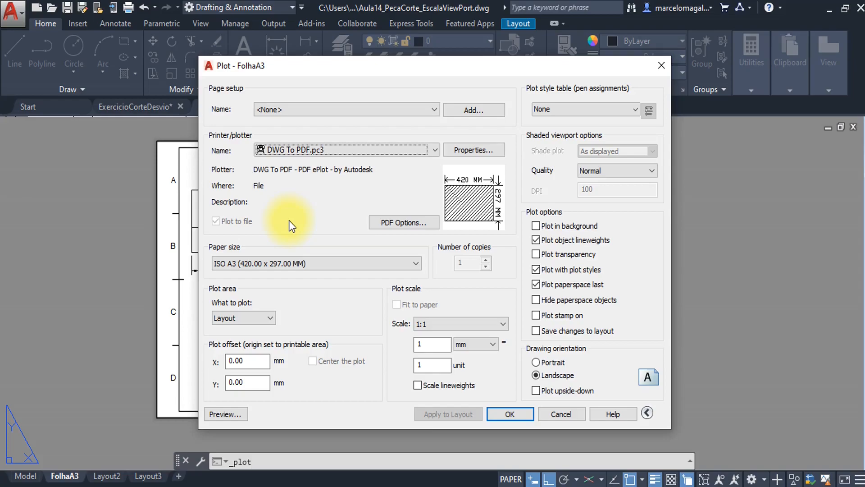
left_click(227, 415)
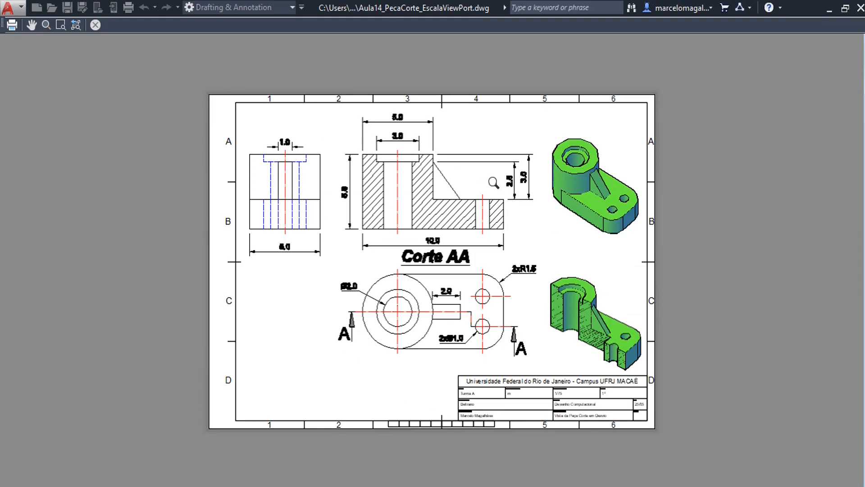
Plot the previewed sheet and save it to the Desktop as Aula14_PecaCorte_EscalaViewPort-FolhaA3.pdf
left_click(11, 26)
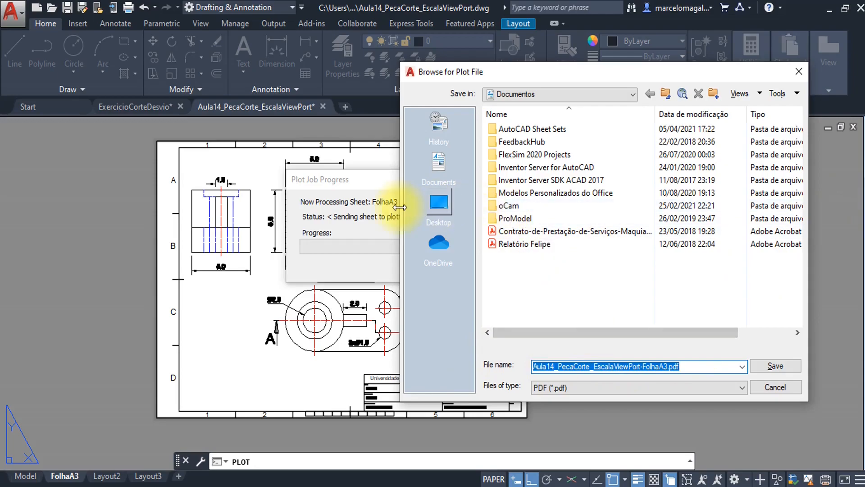
left_click(434, 205)
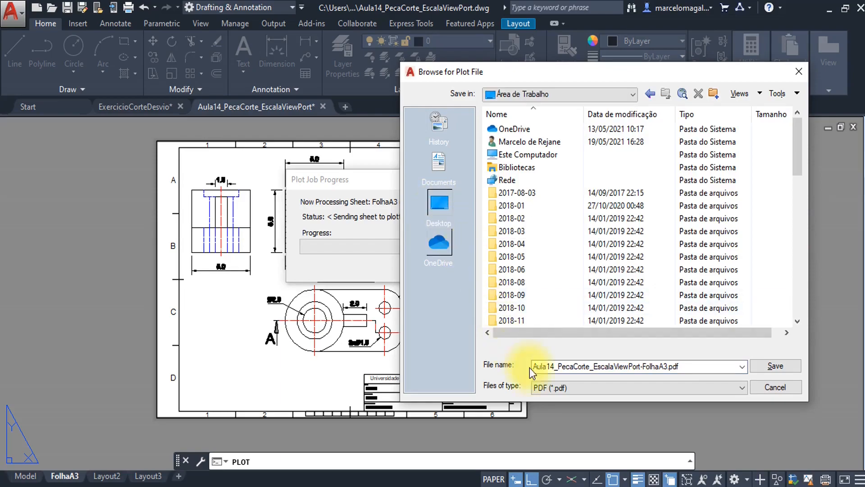
left_click(557, 366)
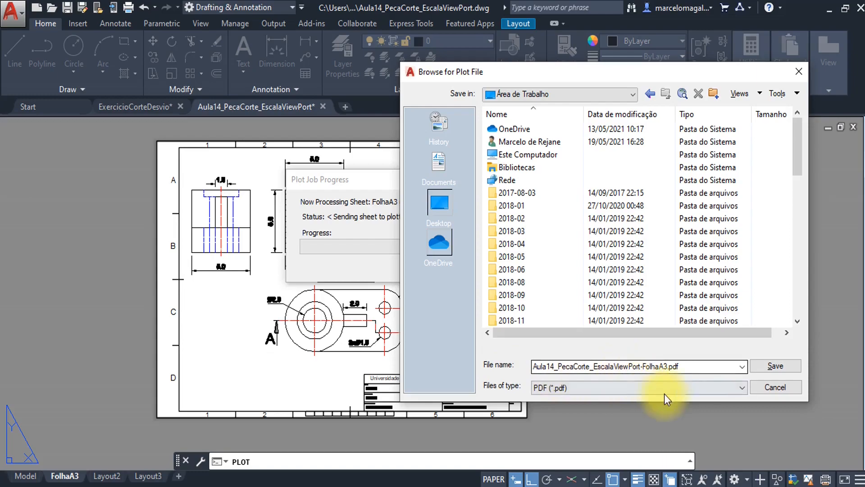
double_click(666, 366)
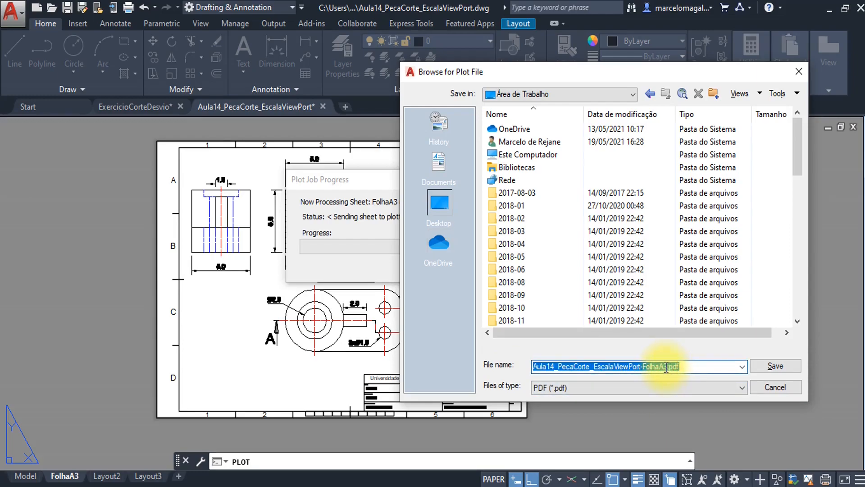
left_click(666, 366)
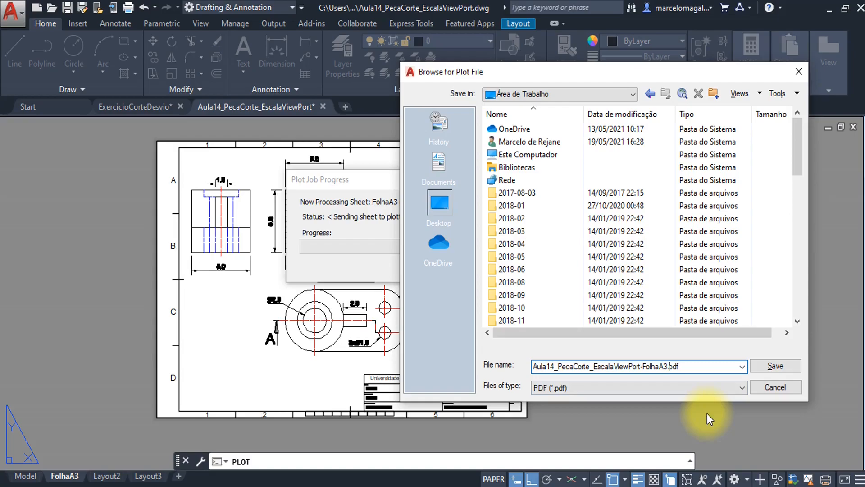
left_click(768, 366)
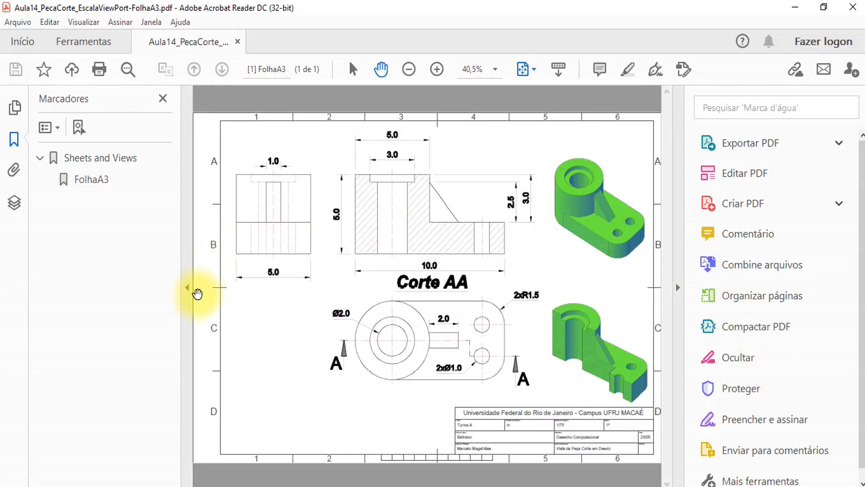
Hide both side panes around the plotted PDF in Acrobat Reader and set its zoom to 75%
left_click(188, 287)
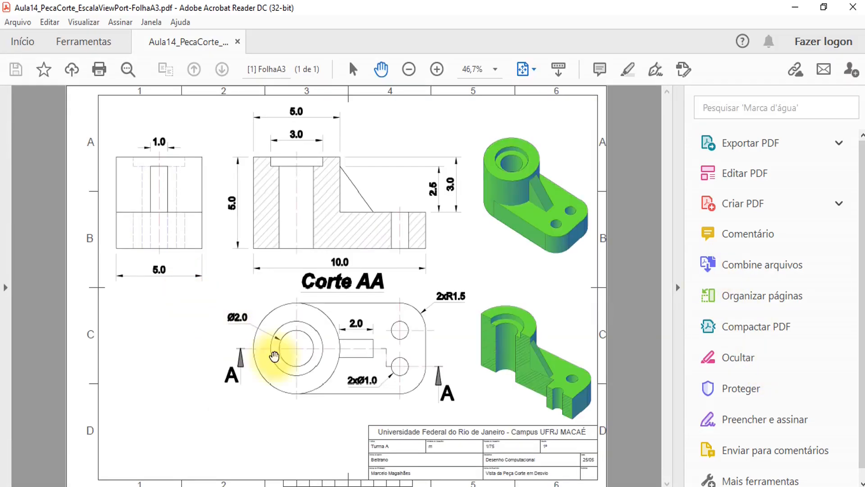
left_click(677, 287)
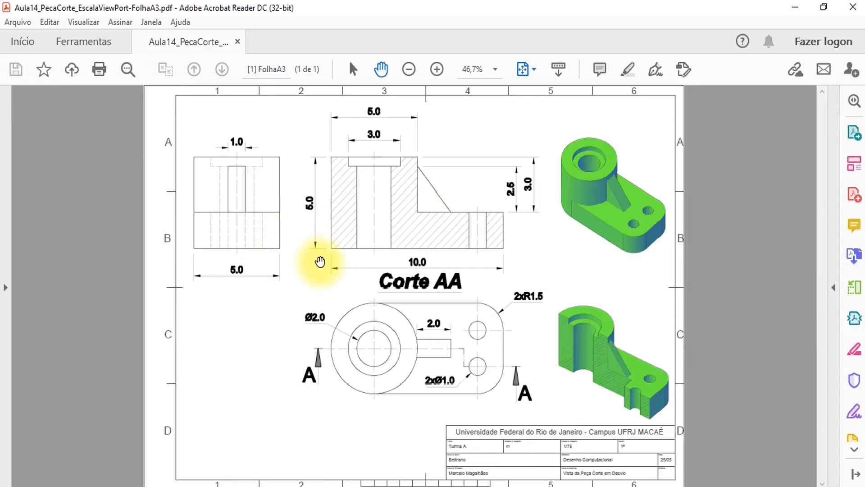
left_click(495, 70)
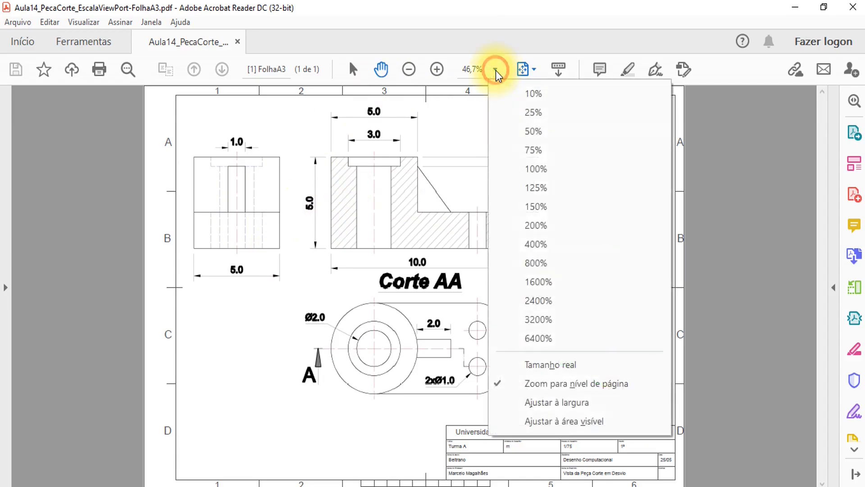
left_click(533, 150)
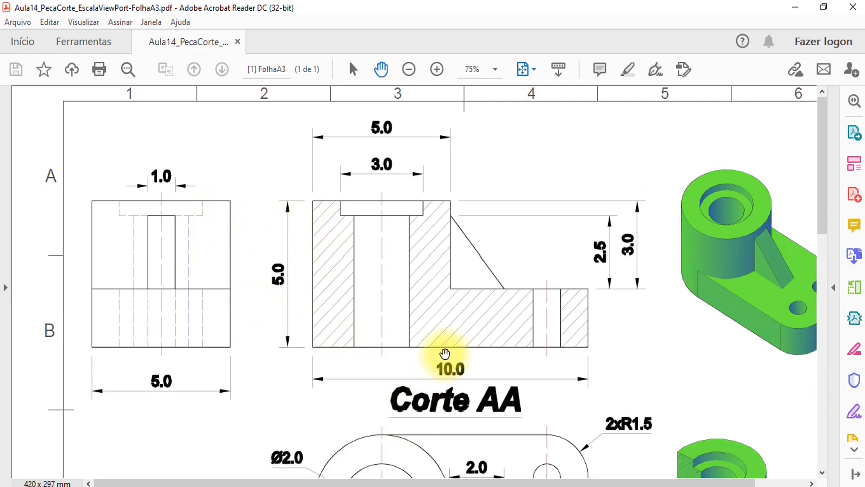
Examine the plotted PDF from the dimensioned section view down to the title block, and switch back to AutoCAD
scroll(445, 353, "down", 3)
scroll(445, 353, "down", 4)
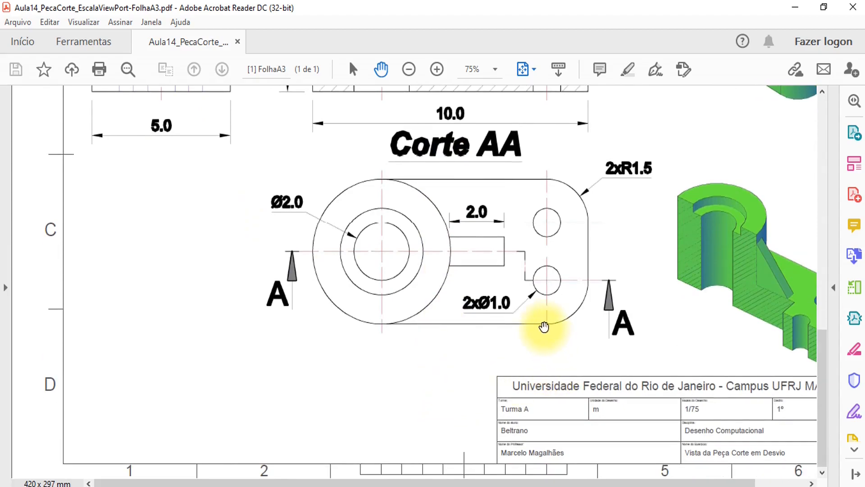
scroll(544, 326, "up", 3)
scroll(543, 326, "up", 3)
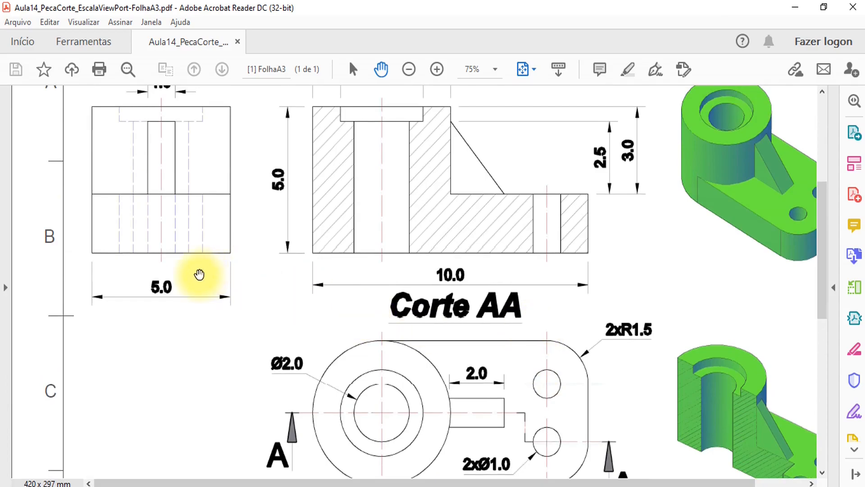
scroll(199, 274, "up", 1)
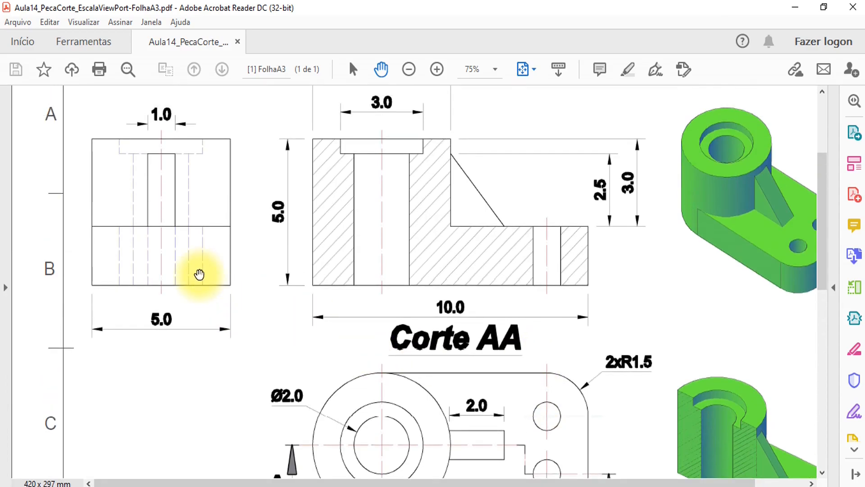
scroll(330, 298, "up", 1)
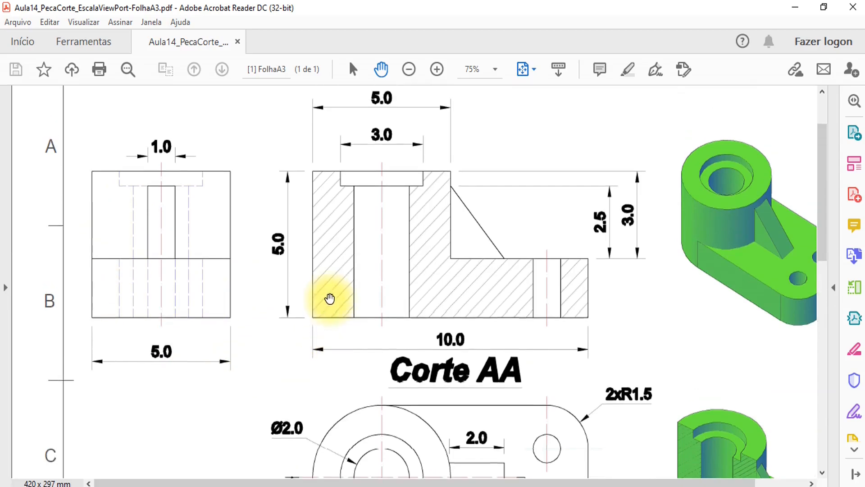
scroll(330, 299, "down", 7)
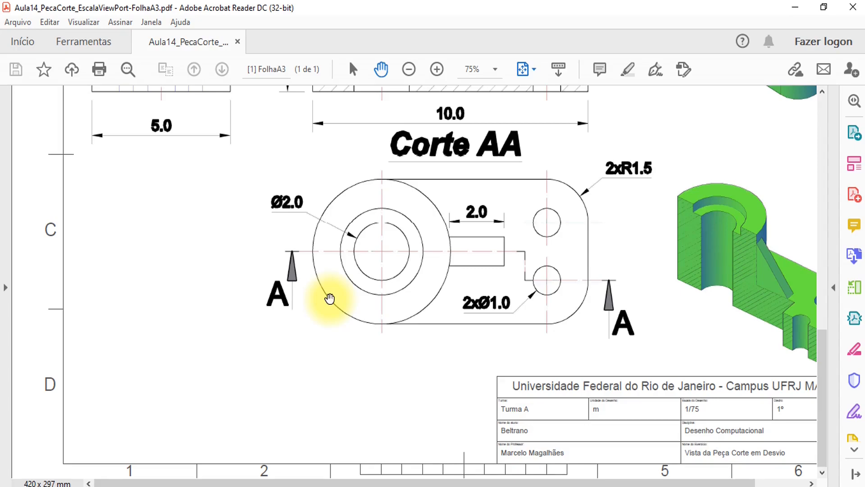
key("alt+Tab")
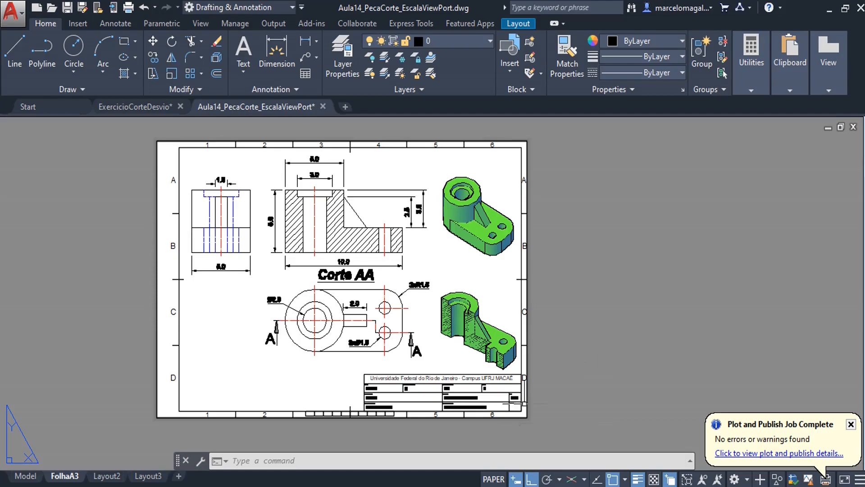